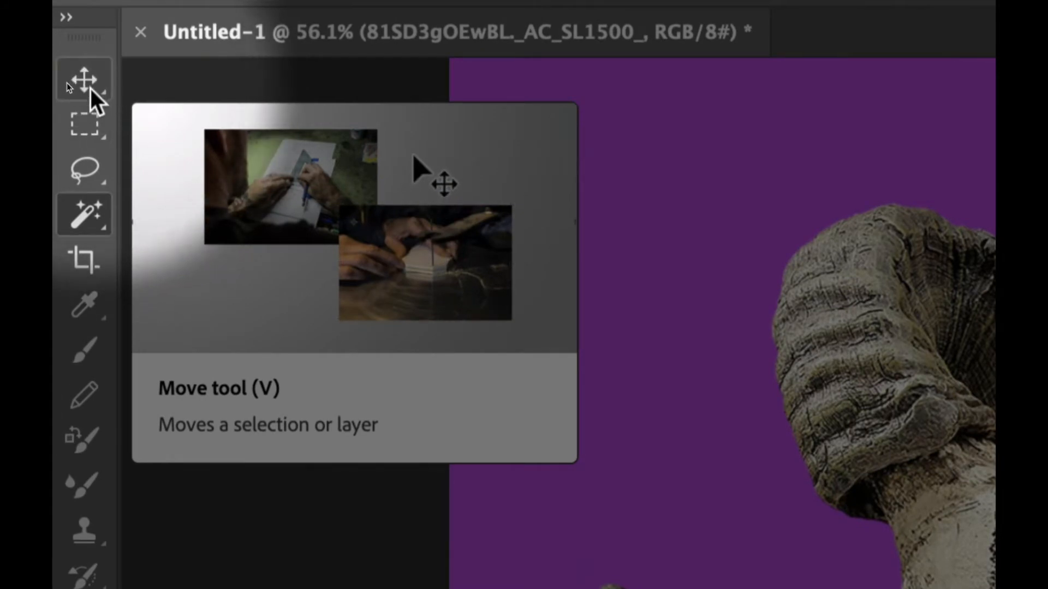
# - Reposition the skull layer with the Move tool so it sits near the centre of the purple canvas
pyautogui.click(87, 85)
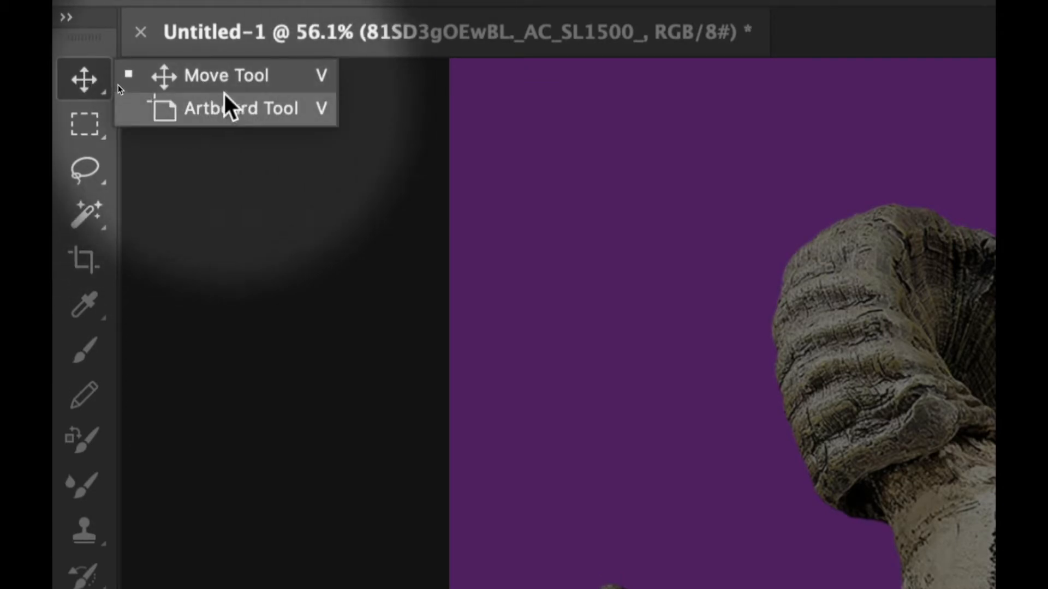
pyautogui.click(198, 85)
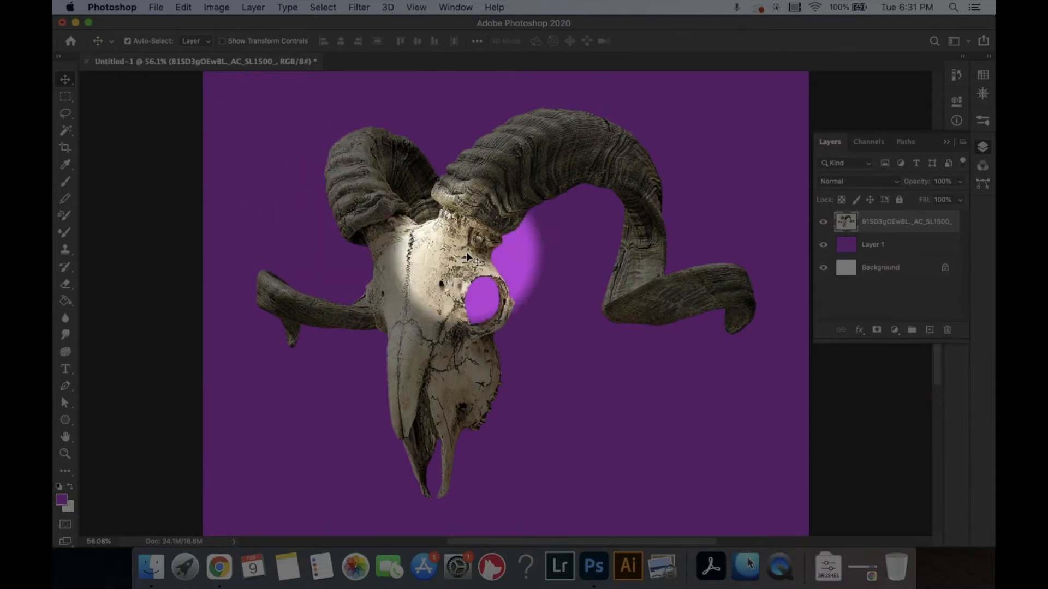
pyautogui.moveTo(458, 272); pyautogui.dragTo(710, 189)
pyautogui.press('z')
pyautogui.moveTo(592, 275); pyautogui.dragTo(559, 279)
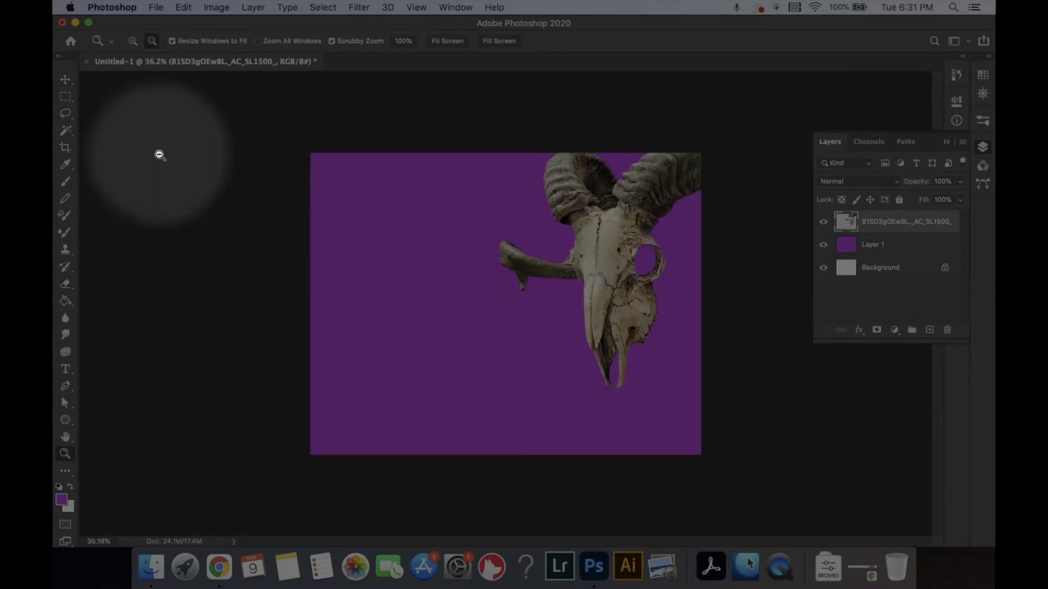
pyautogui.press('v')
pyautogui.moveTo(596, 237); pyautogui.dragTo(500, 248)
pyautogui.moveTo(443, 292)
pyautogui.mouseDown()
pyautogui.moveTo(374, 210)
pyautogui.moveTo(518, 306)
pyautogui.moveTo(464, 259)
pyautogui.moveTo(455, 280)
pyautogui.mouseUp()
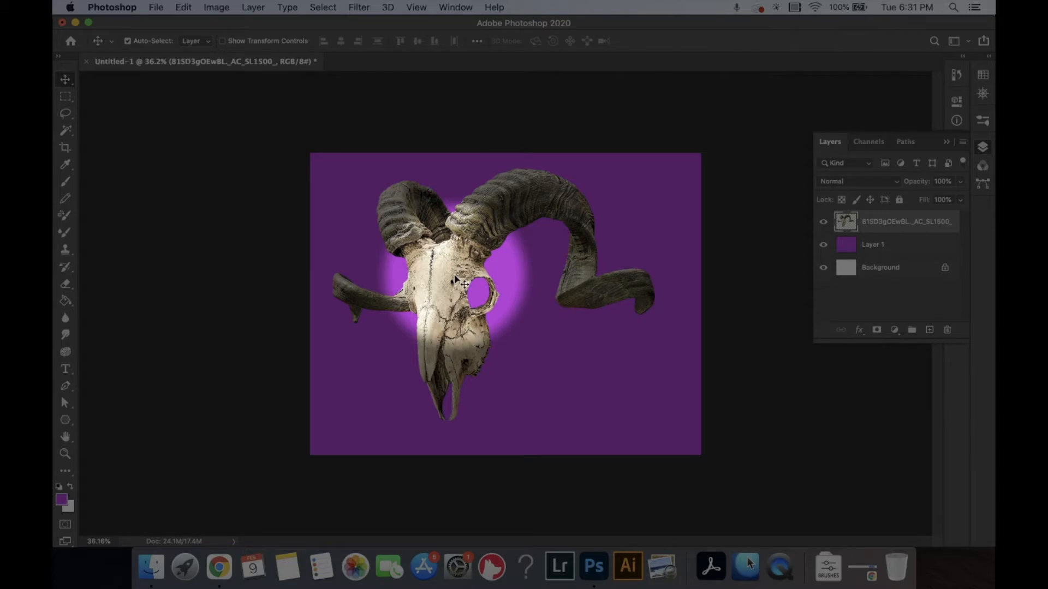
pyautogui.moveTo(455, 280); pyautogui.dragTo(477, 328)
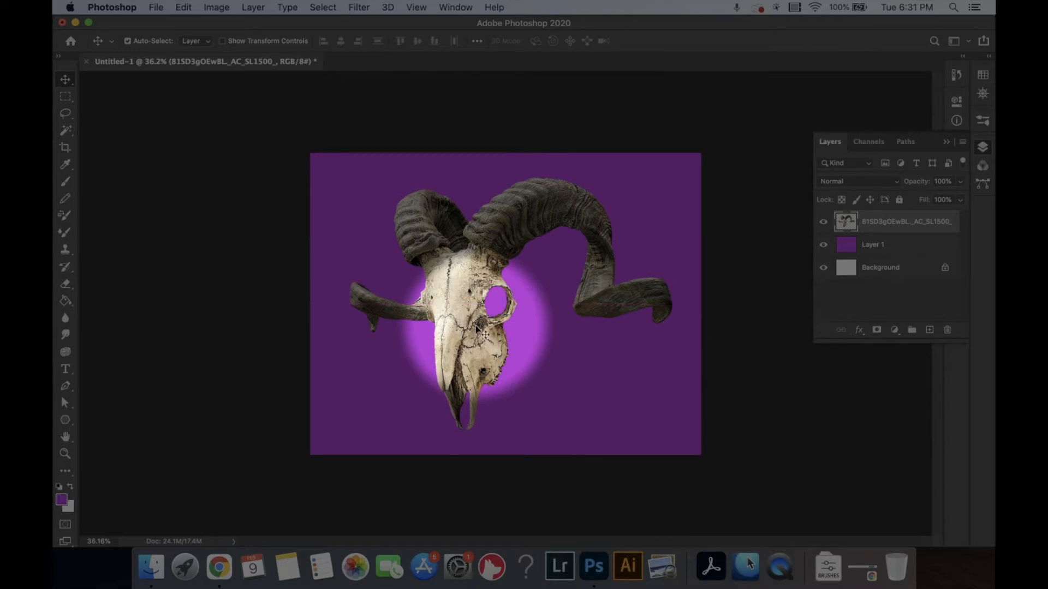
pyautogui.moveTo(457, 316); pyautogui.dragTo(222, 48)
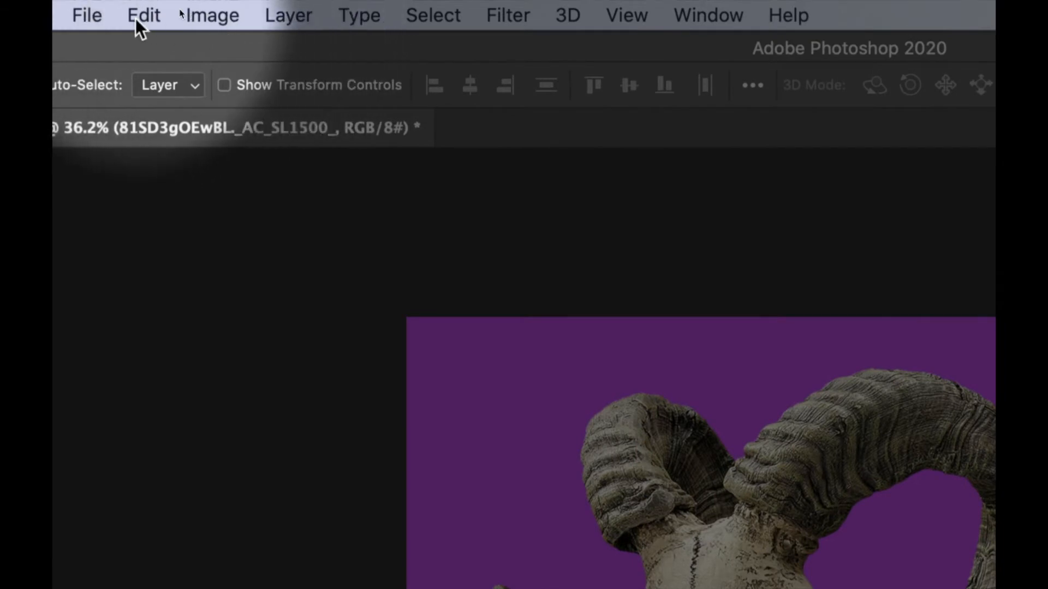
# - Flip the skull layer horizontally
pyautogui.click(141, 15)
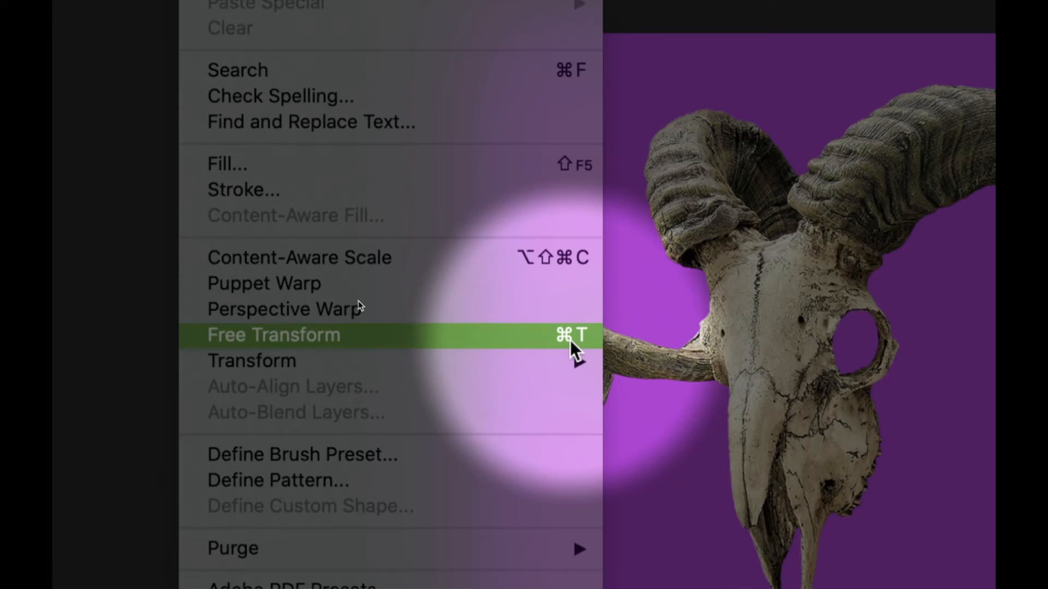
pyautogui.moveTo(519, 361)
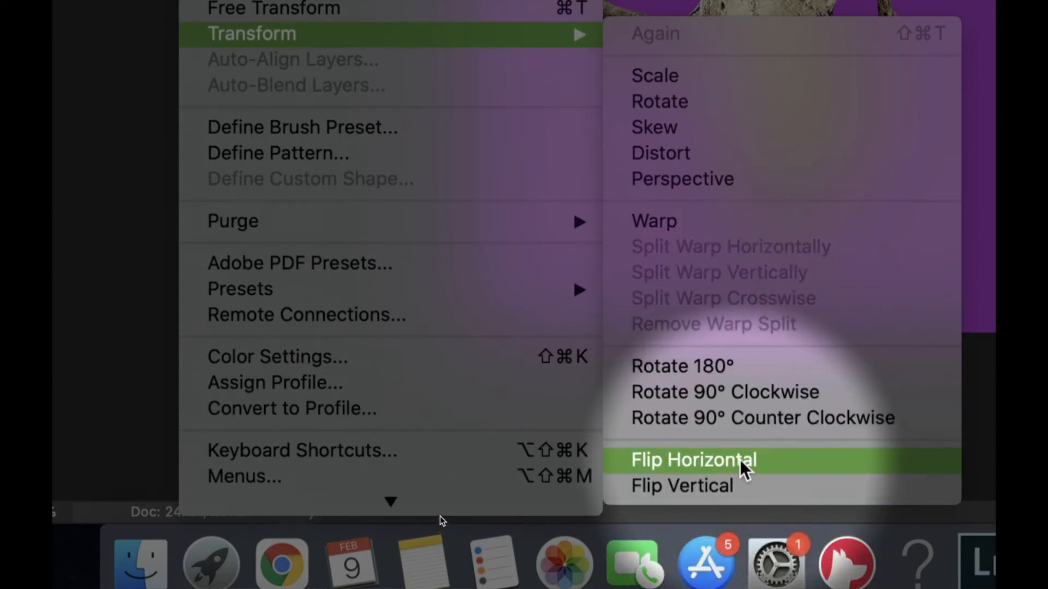
pyautogui.click(746, 463)
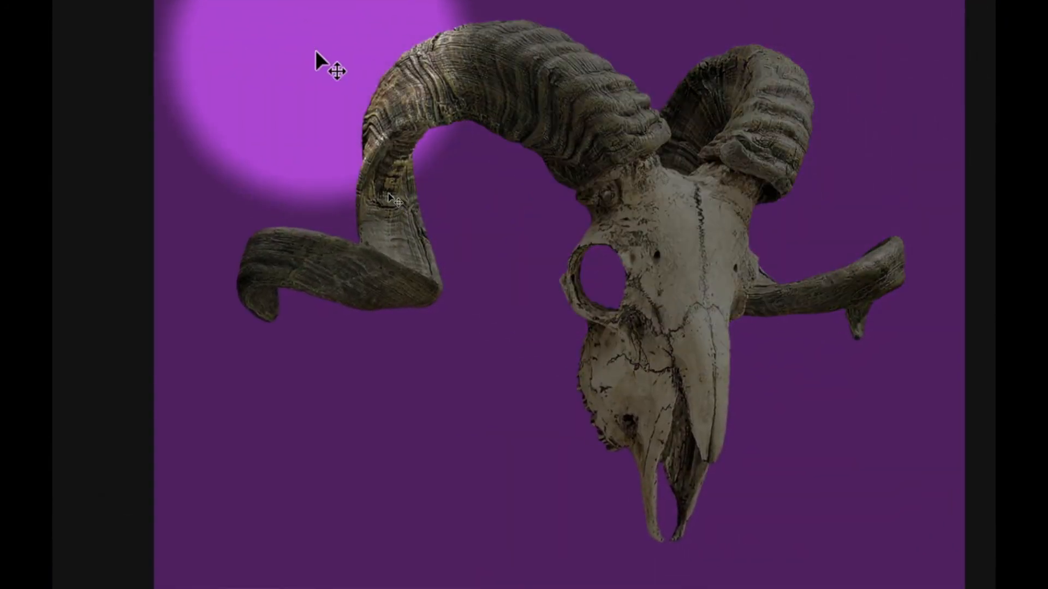
# - Try scaling the skull proportionally to about 6.56 by 5.12 in with Free Transform, distort its width, and undo the distortion
pyautogui.hotkey('ctrl', 't')
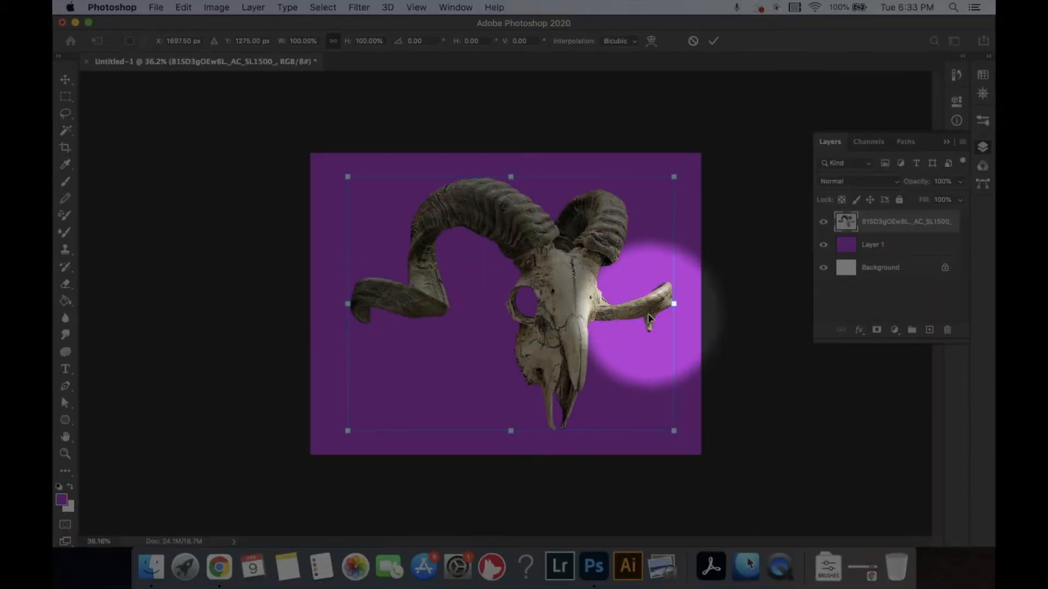
pyautogui.moveTo(583, 290)
pyautogui.mouseDown()
pyautogui.moveTo(593, 290)
pyautogui.moveTo(584, 291)
pyautogui.mouseUp()
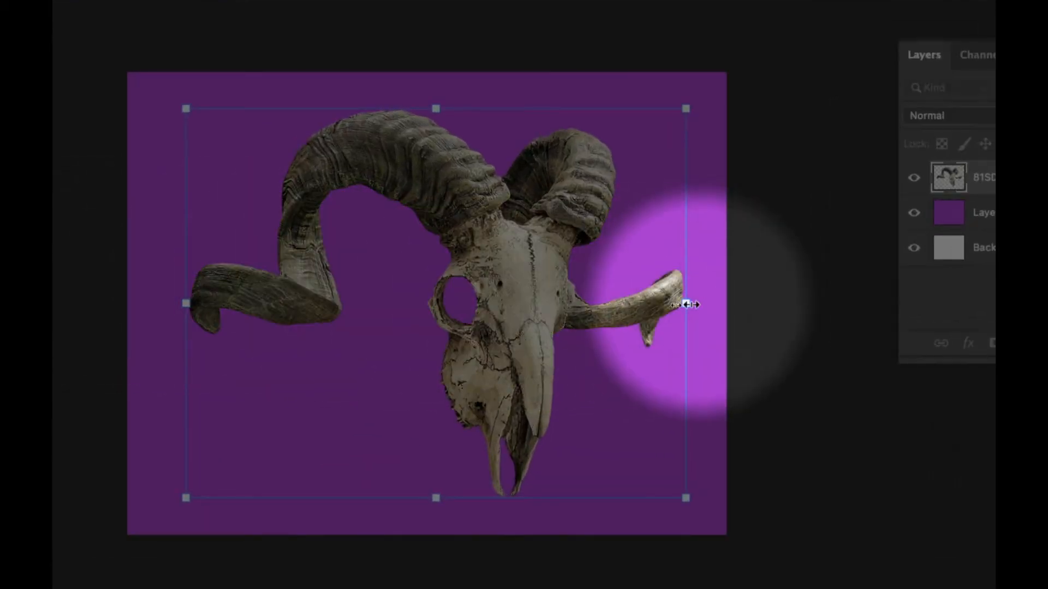
pyautogui.moveTo(686, 303); pyautogui.dragTo(543, 301)
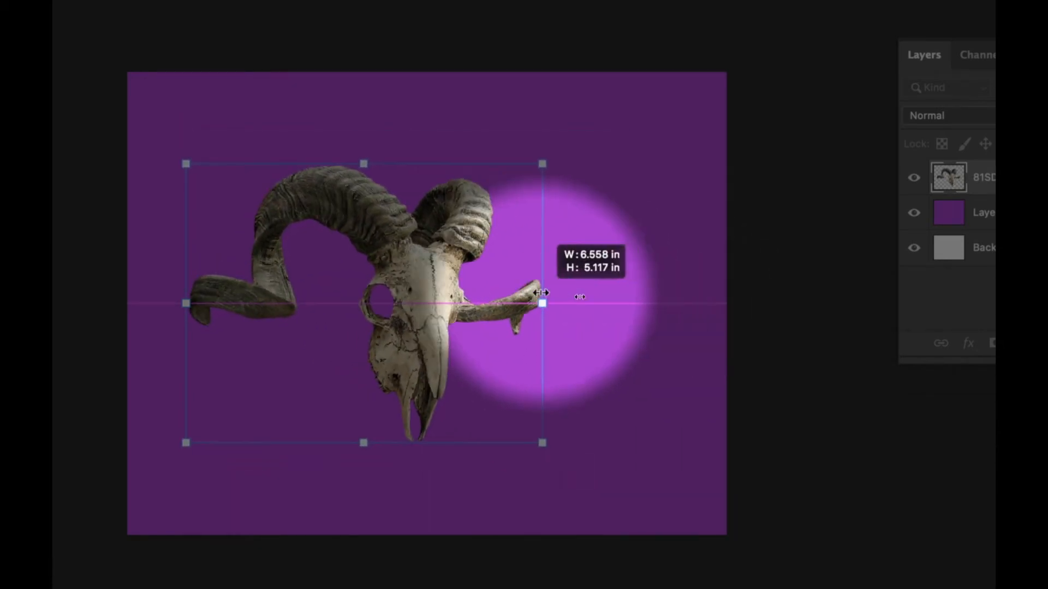
pyautogui.moveTo(542, 442); pyautogui.dragTo(314, 451)
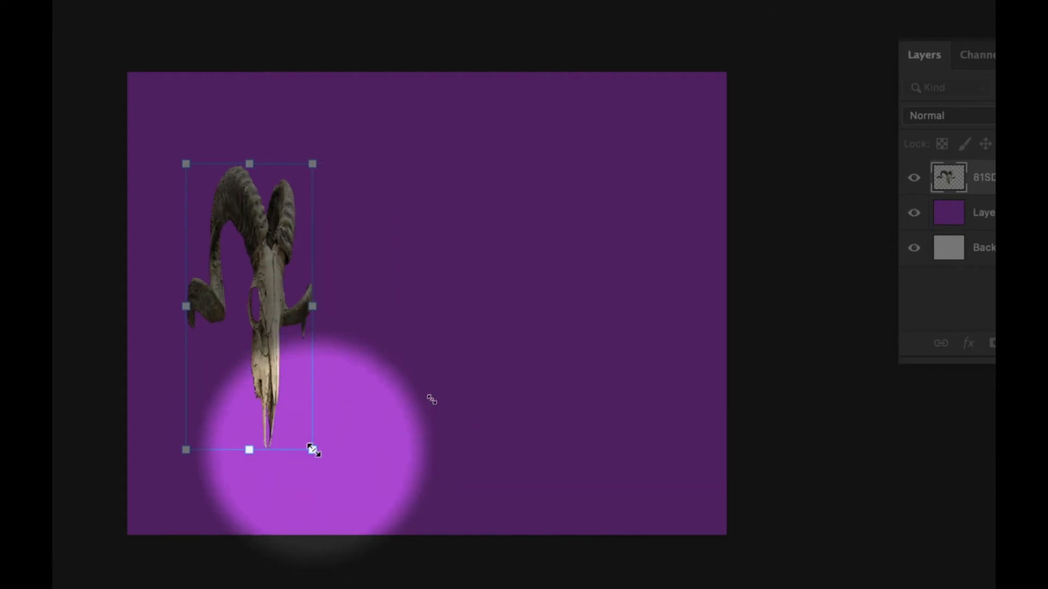
pyautogui.moveTo(312, 306); pyautogui.dragTo(621, 306)
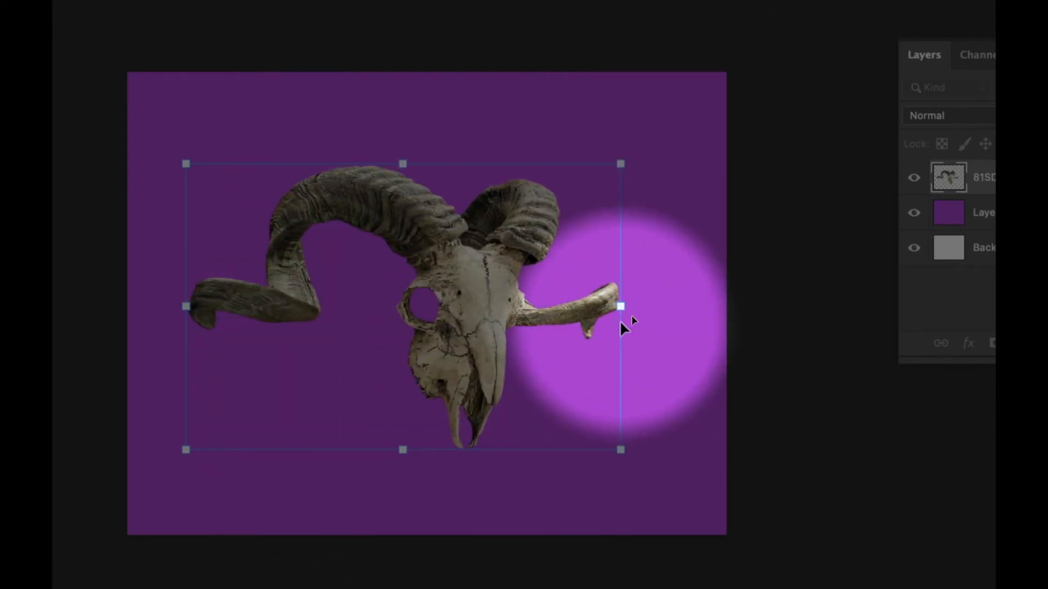
pyautogui.press('super+z')
pyautogui.press('super+z')
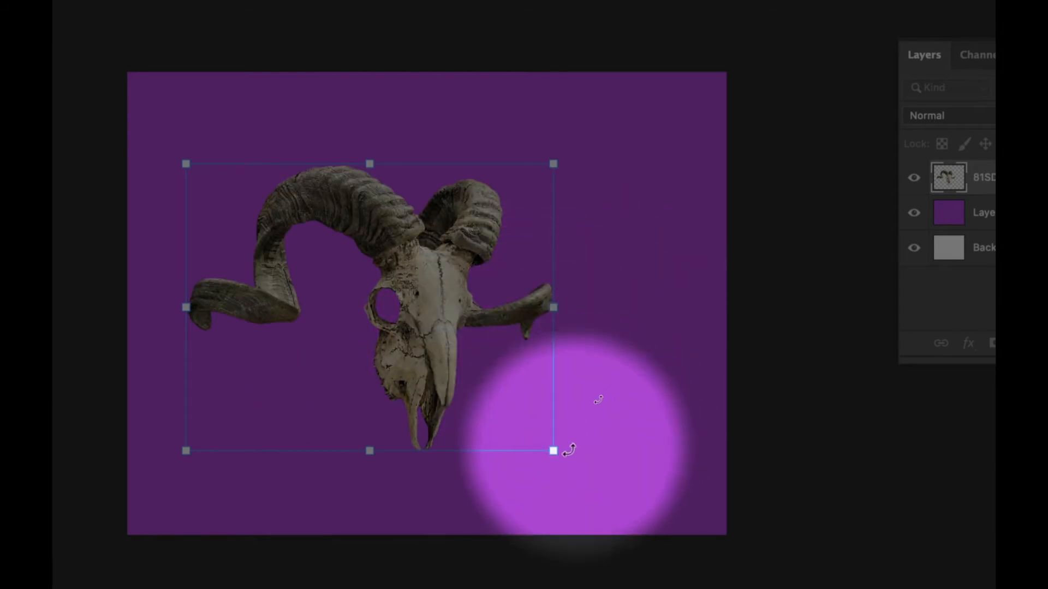
# - Try resizing the skull to about 63% and repositioning it on the canvas, and cancel the transform
pyautogui.moveTo(555, 451); pyautogui.dragTo(633, 502)
pyautogui.moveTo(491, 377); pyautogui.dragTo(531, 324)
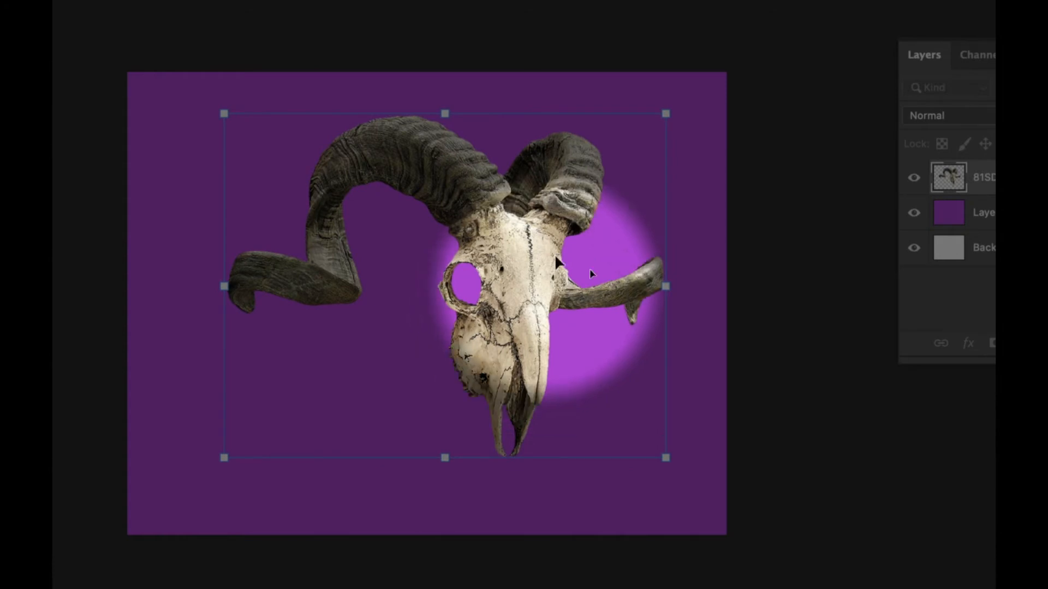
pyautogui.moveTo(665, 114); pyautogui.dragTo(541, 213)
pyautogui.moveTo(478, 271); pyautogui.dragTo(502, 238)
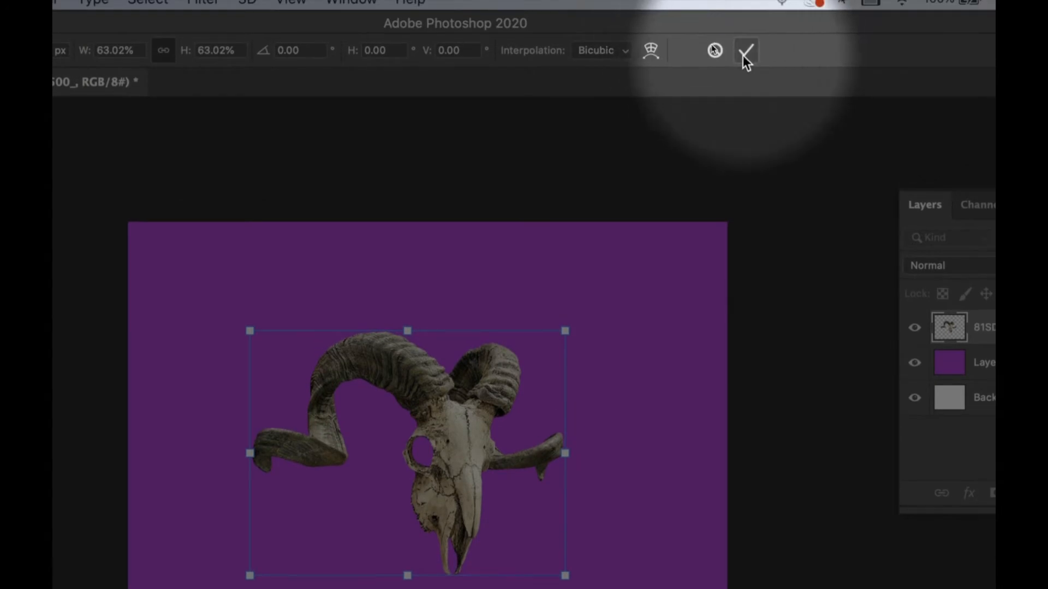
pyautogui.click(712, 54)
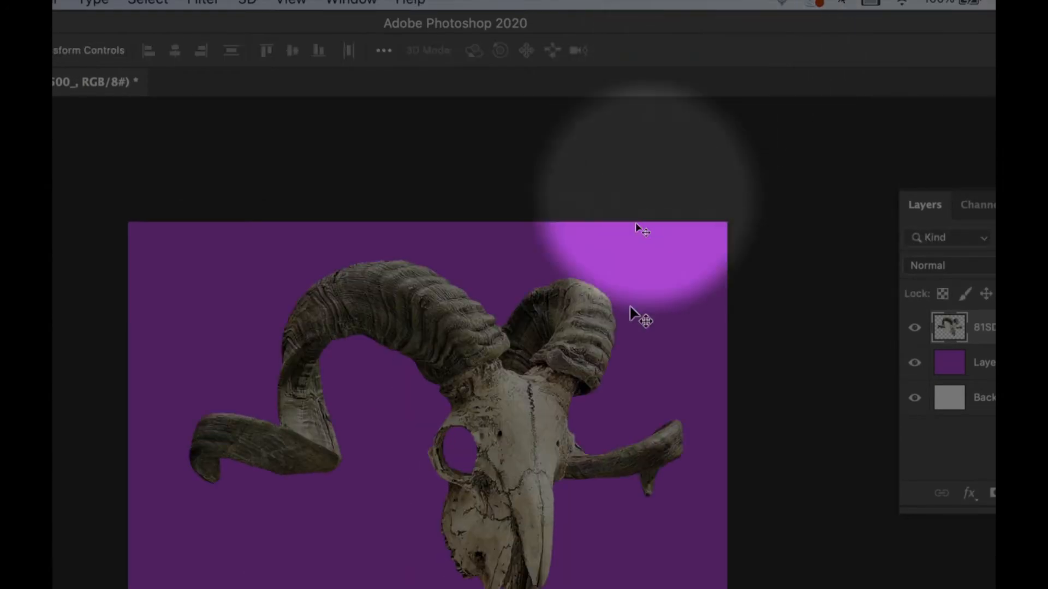
# - Free-transform the skull, rotating it to about -33° and scaling it proportionally to about 80%
pyautogui.hotkey('ctrl', 't')
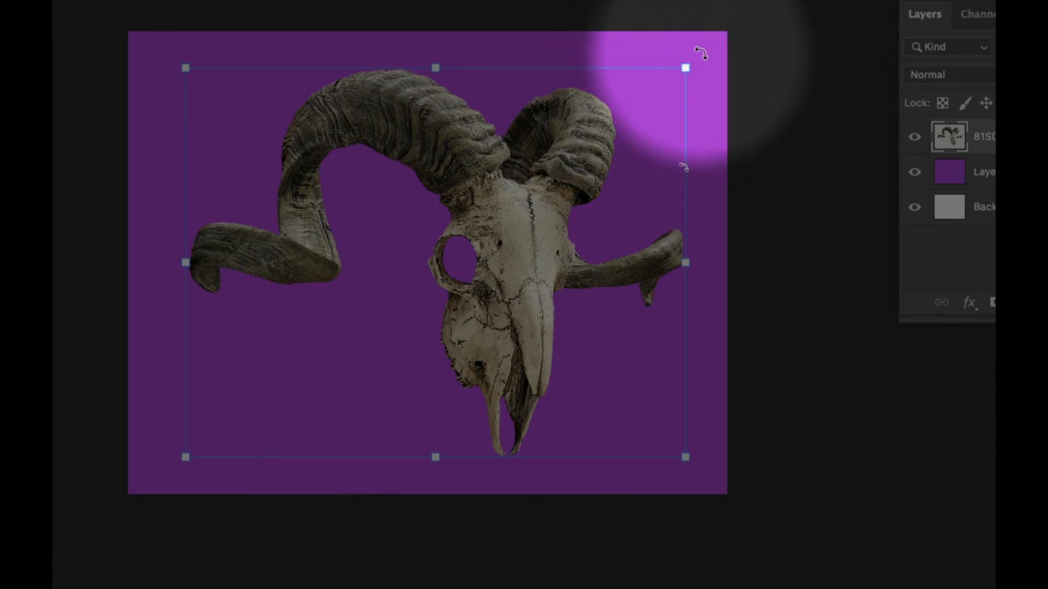
pyautogui.moveTo(701, 53); pyautogui.dragTo(546, 25)
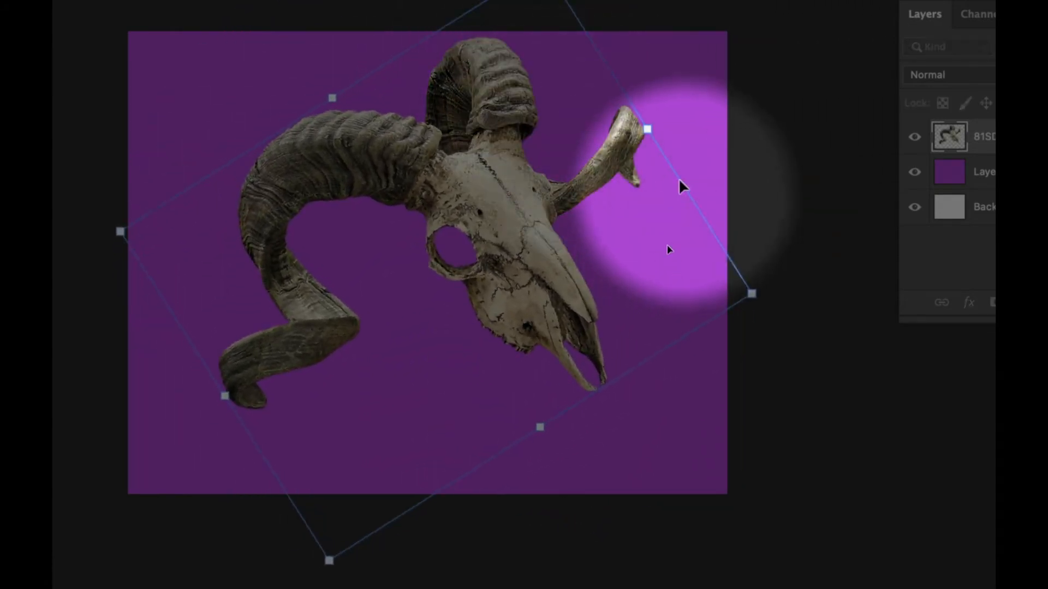
pyautogui.moveTo(649, 126); pyautogui.dragTo(573, 185)
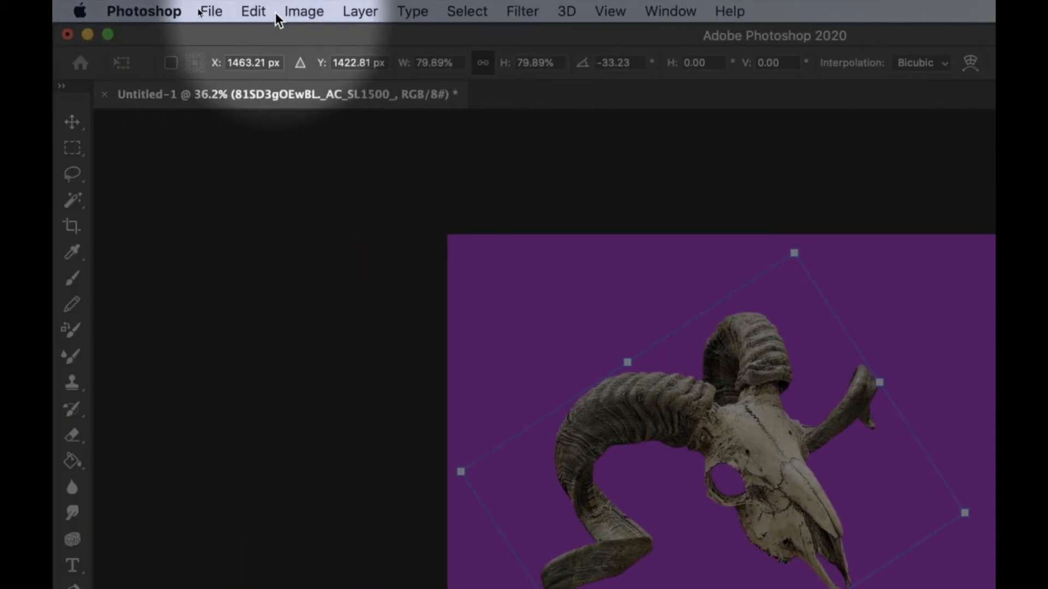
# - Try bending the skull's horns and snout with a custom Warp, and reset the warp
pyautogui.click(253, 12)
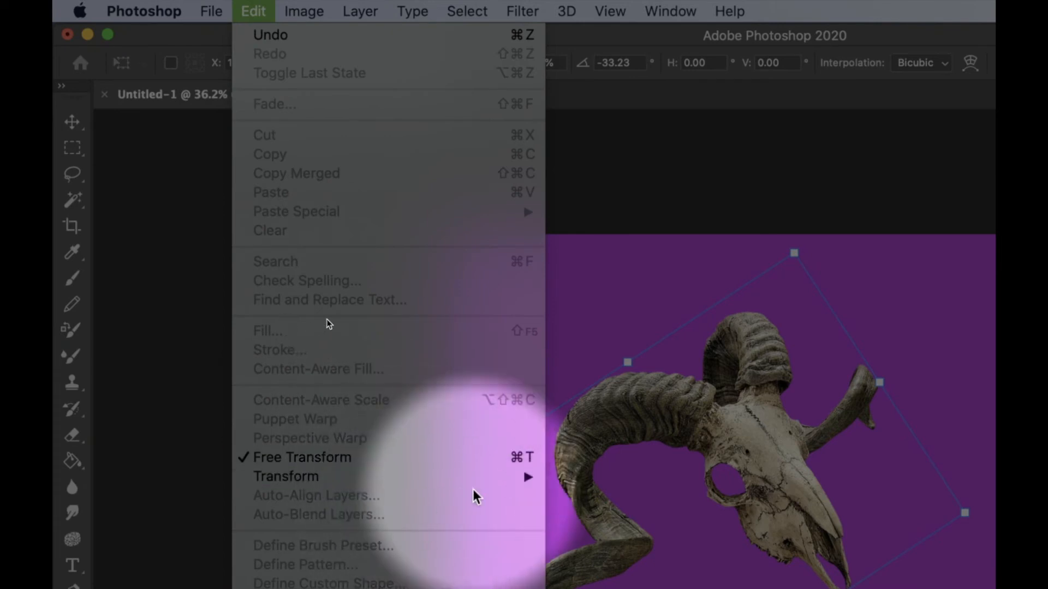
pyautogui.moveTo(475, 491)
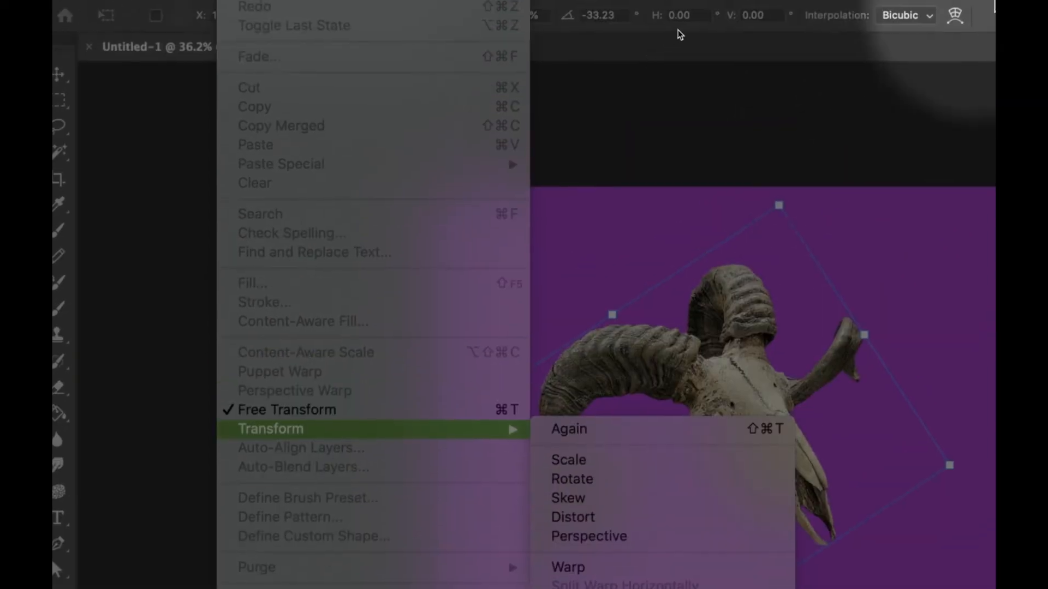
pyautogui.click(787, 5)
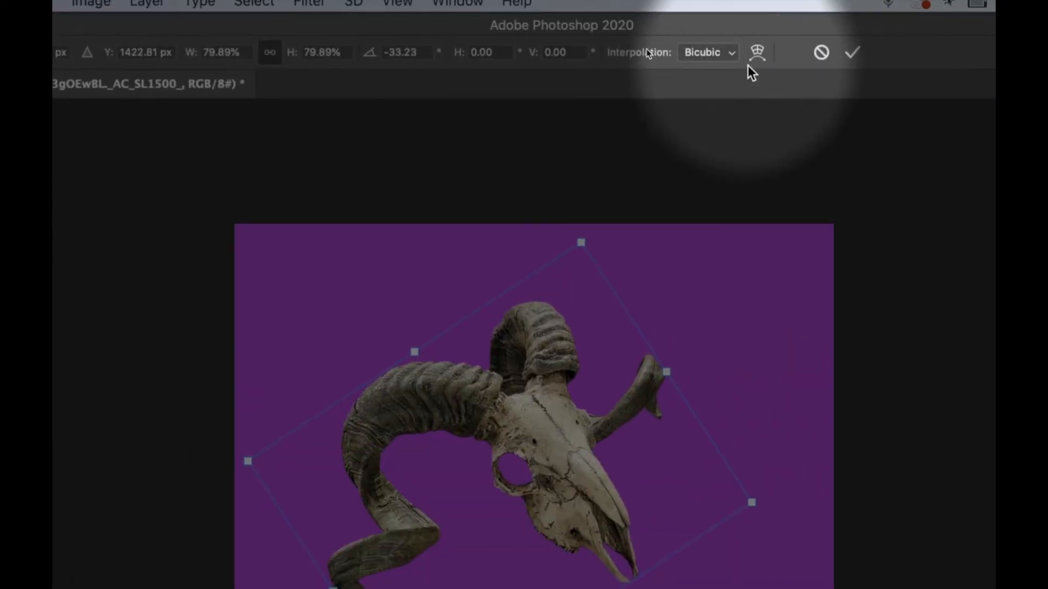
pyautogui.click(756, 53)
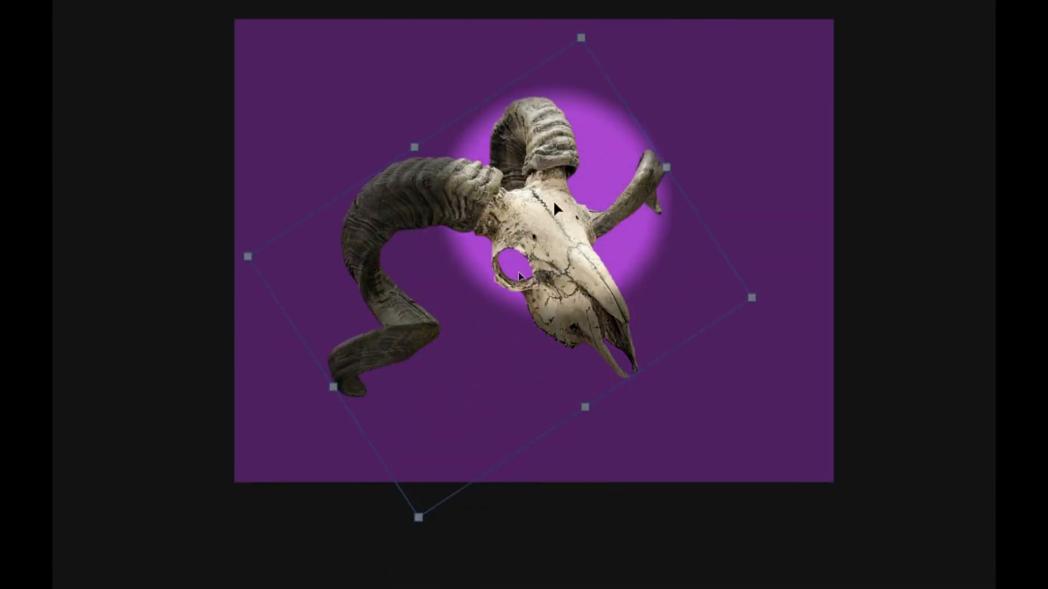
pyautogui.moveTo(554, 204); pyautogui.dragTo(498, 444)
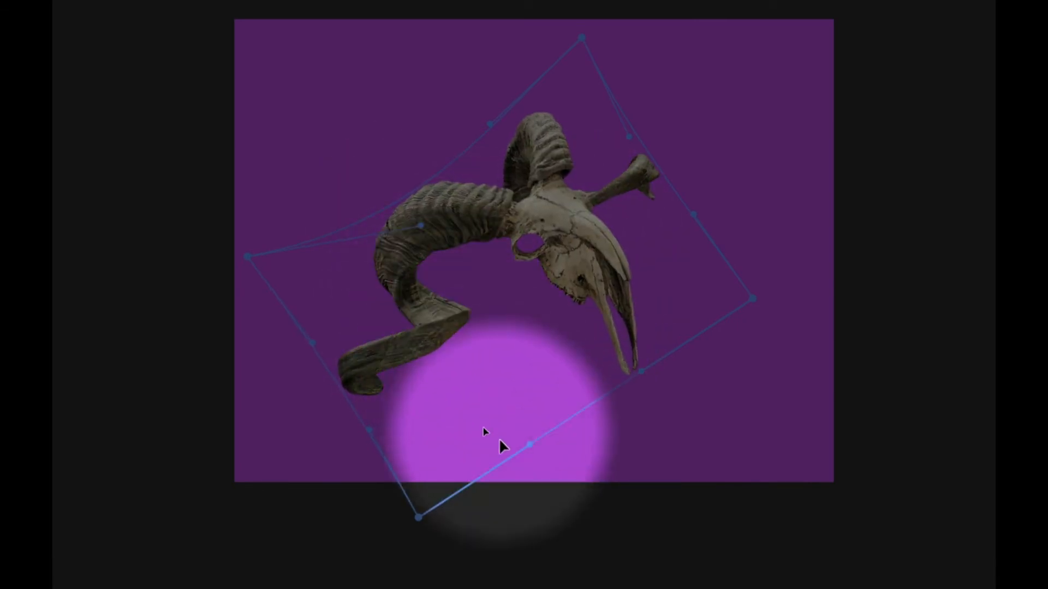
pyautogui.moveTo(421, 515); pyautogui.dragTo(461, 405)
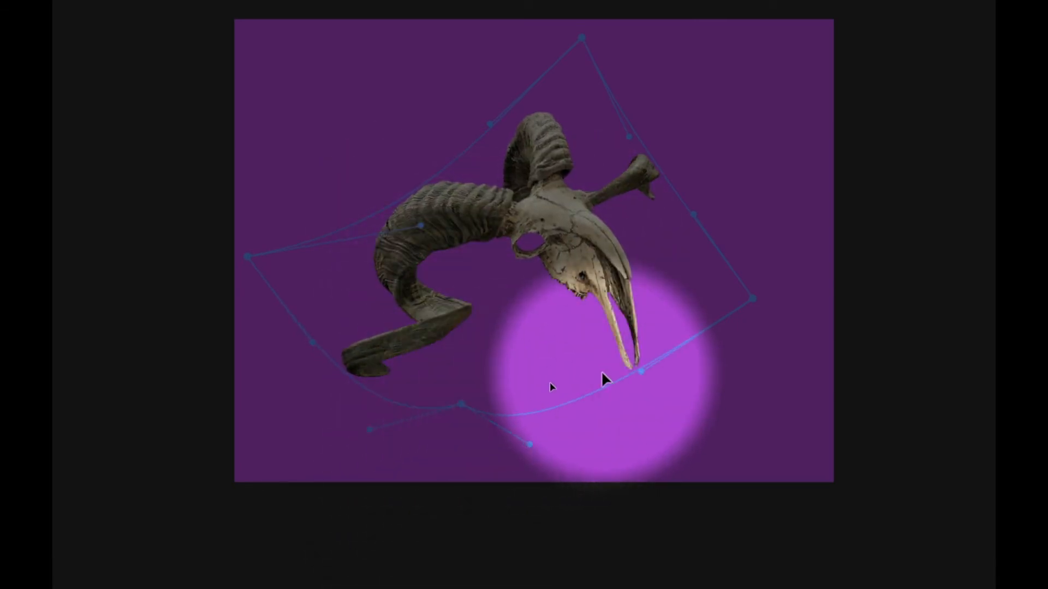
pyautogui.moveTo(641, 372); pyautogui.dragTo(686, 442)
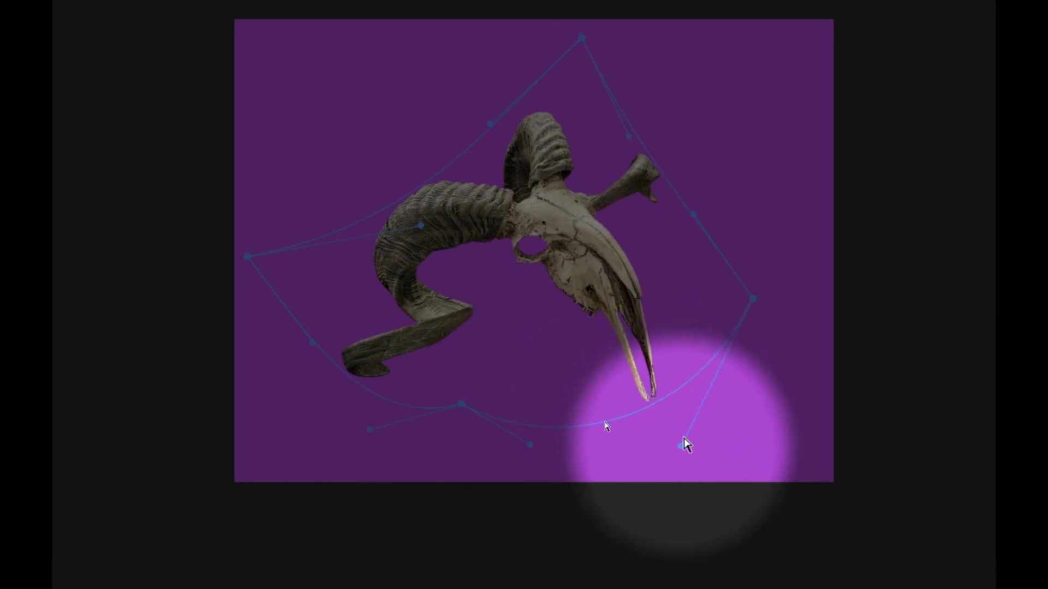
pyautogui.moveTo(581, 38); pyautogui.dragTo(596, 8)
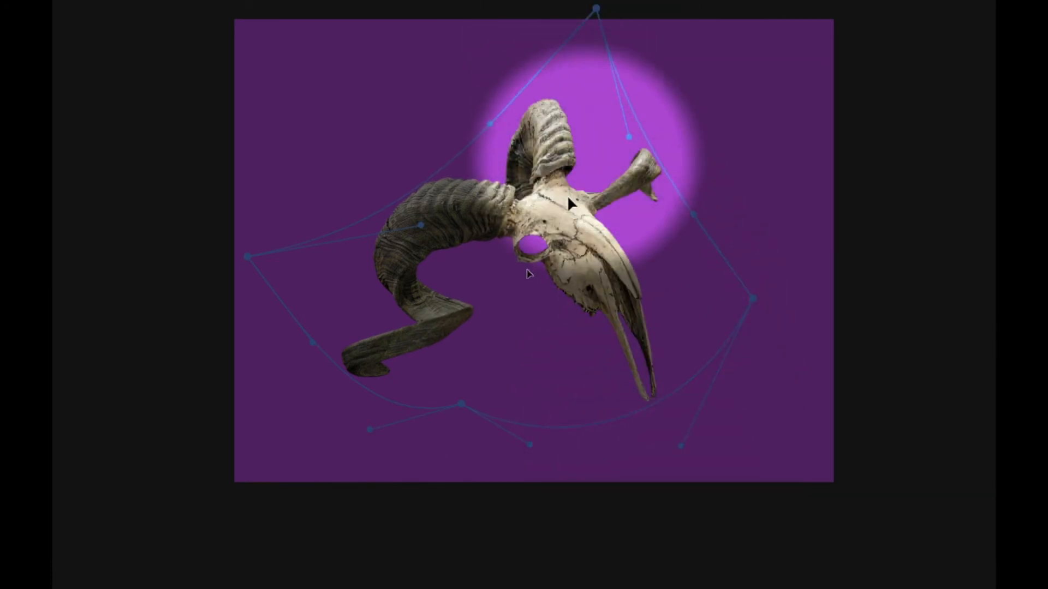
pyautogui.moveTo(564, 202); pyautogui.dragTo(601, 149)
pyautogui.moveTo(515, 232); pyautogui.dragTo(412, 321)
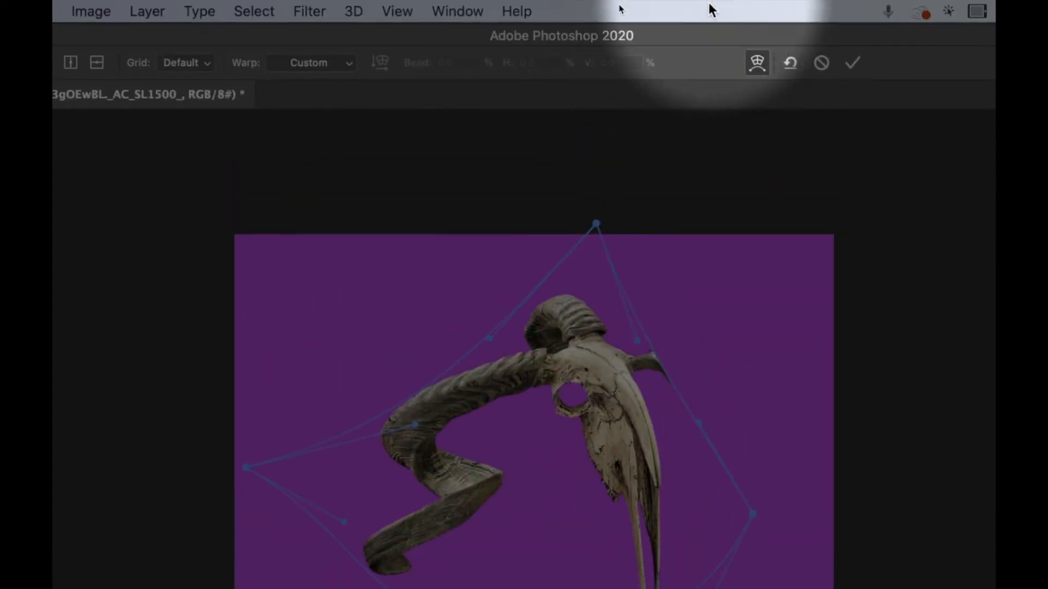
pyautogui.click(795, 69)
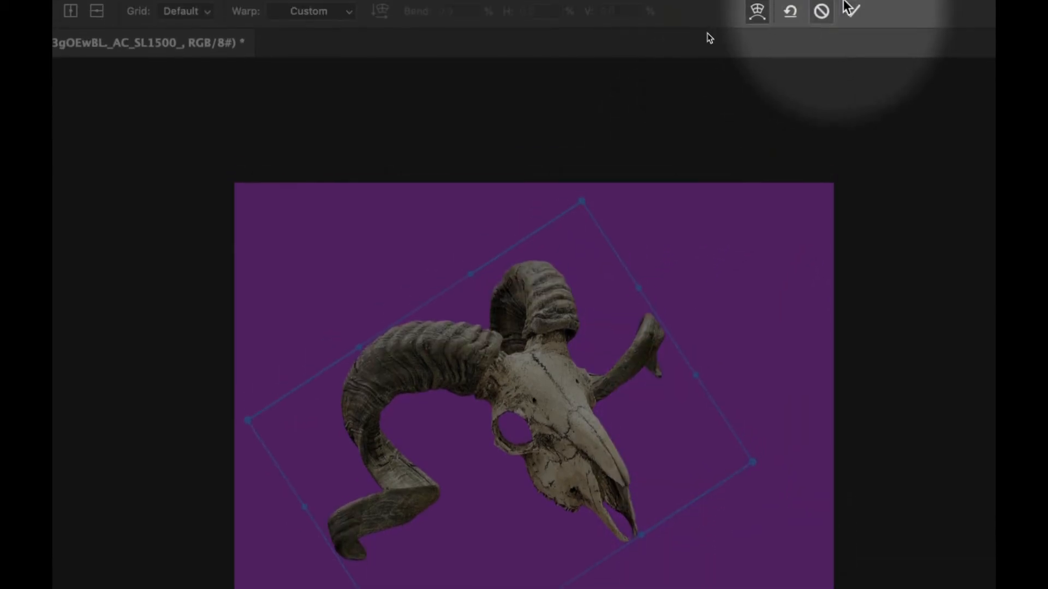
# - Apply the transform and move the rotated skull to the upper-right part of the purple canvas
pyautogui.click(853, 39)
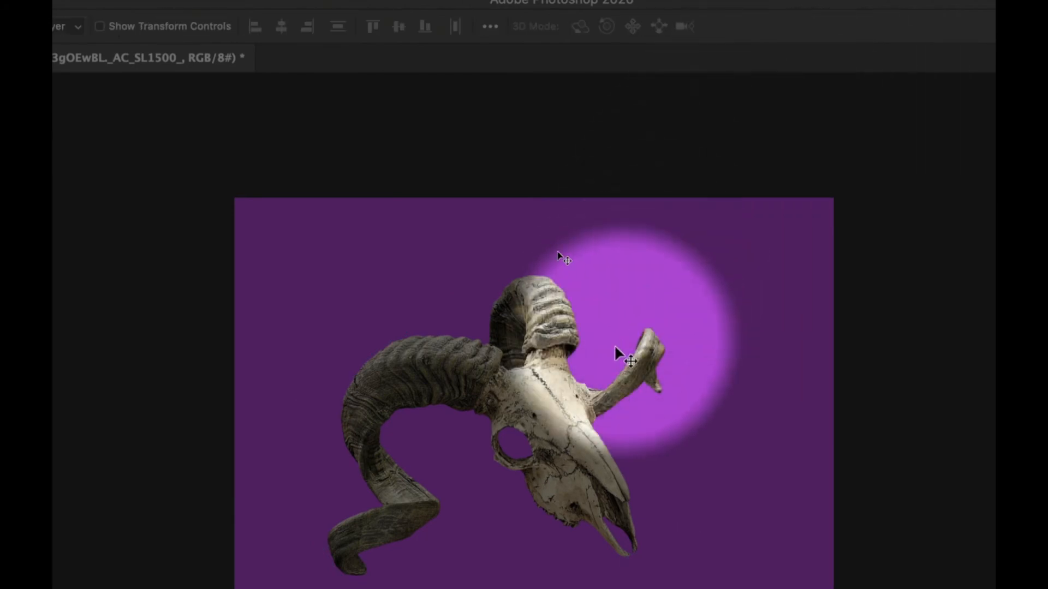
pyautogui.moveTo(576, 398); pyautogui.dragTo(585, 352)
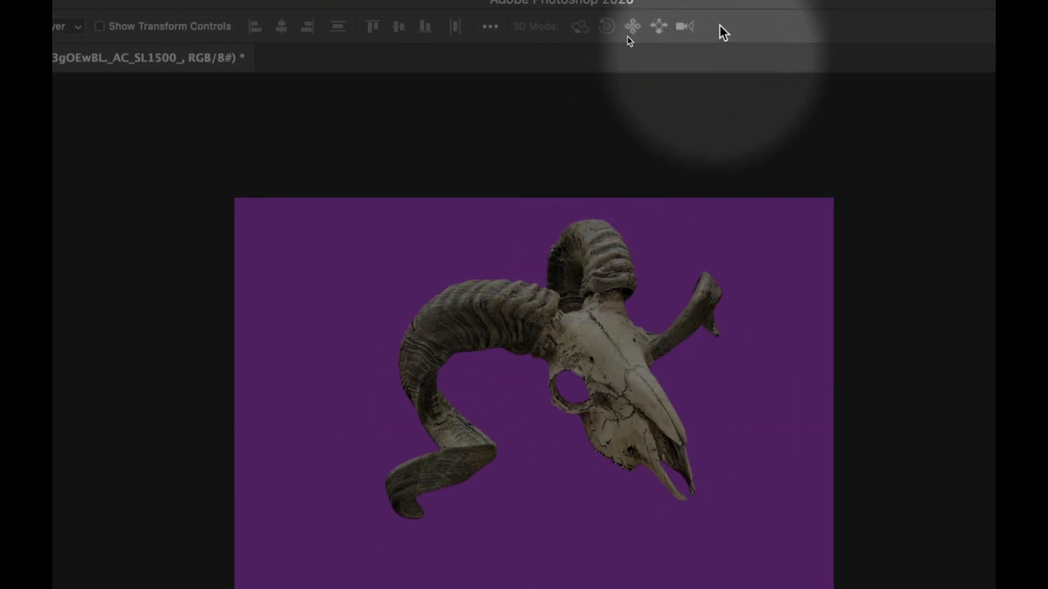
pyautogui.moveTo(674, 319); pyautogui.dragTo(595, 381)
pyautogui.moveTo(593, 246); pyautogui.dragTo(673, 267)
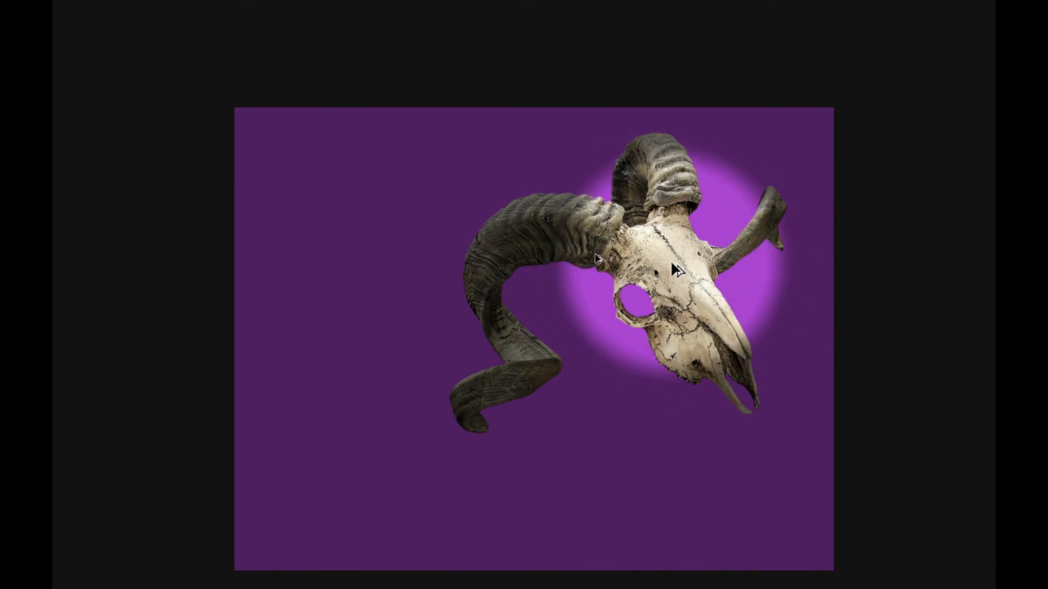
# - Duplicate the skull layer twice, placing one copy at the canvas's lower right and the other to the left of the original
pyautogui.moveTo(667, 260); pyautogui.dragTo(745, 529)
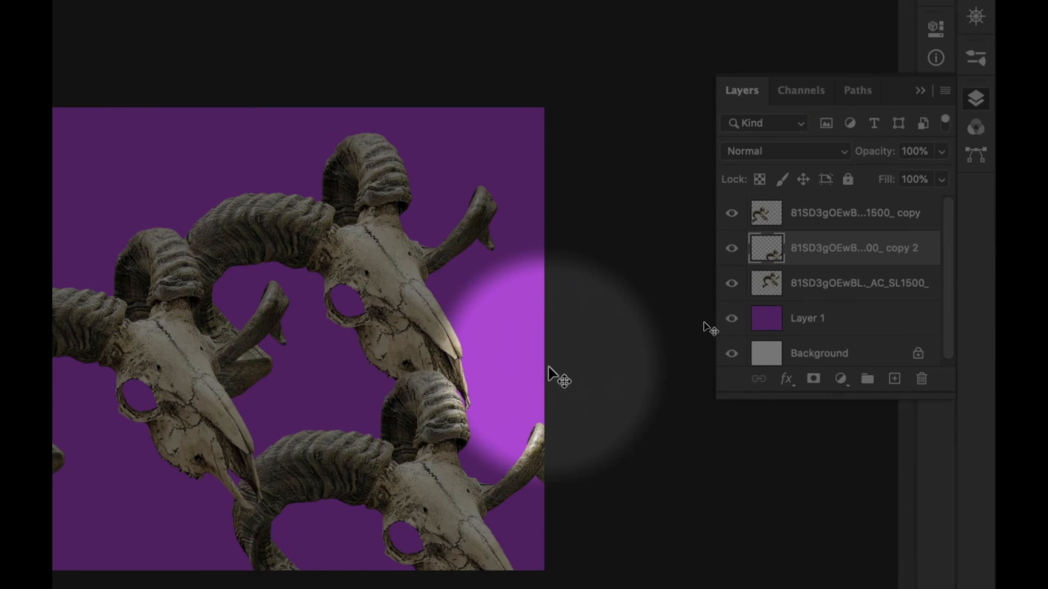
# - Copy the original upper-right skull layer, paste it as a new layer, and move the pasted skull to the canvas's upper left
pyautogui.click(380, 279)
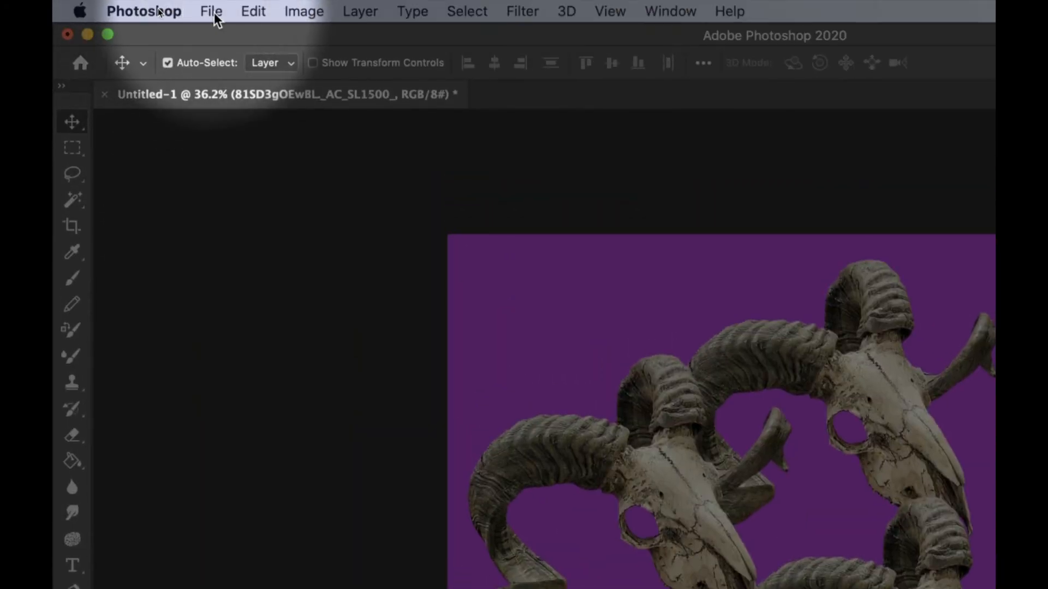
pyautogui.click(212, 12)
pyautogui.moveTo(242, 10)
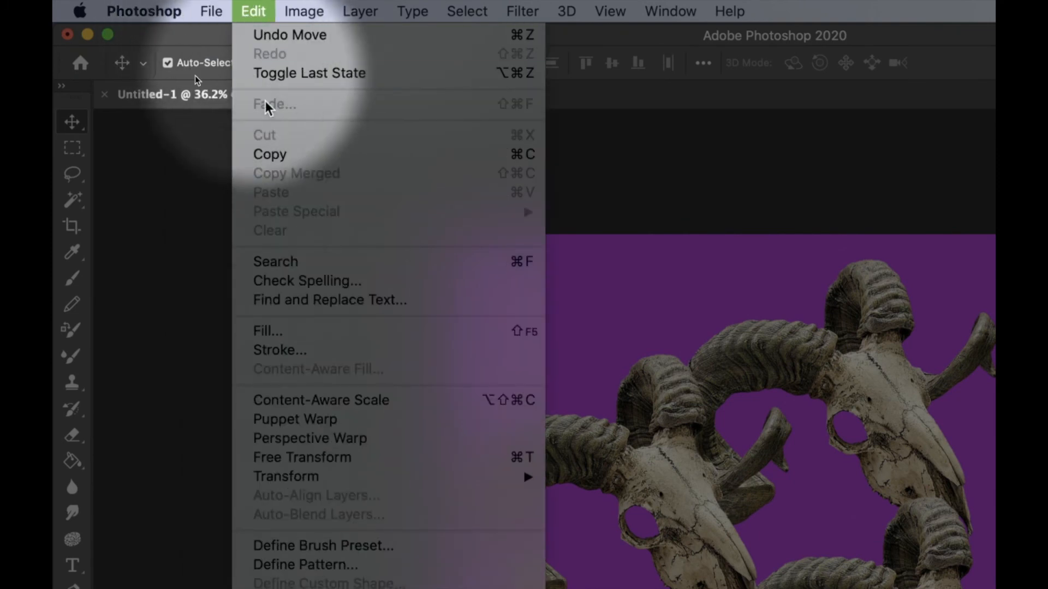
pyautogui.click(311, 156)
pyautogui.click(248, 12)
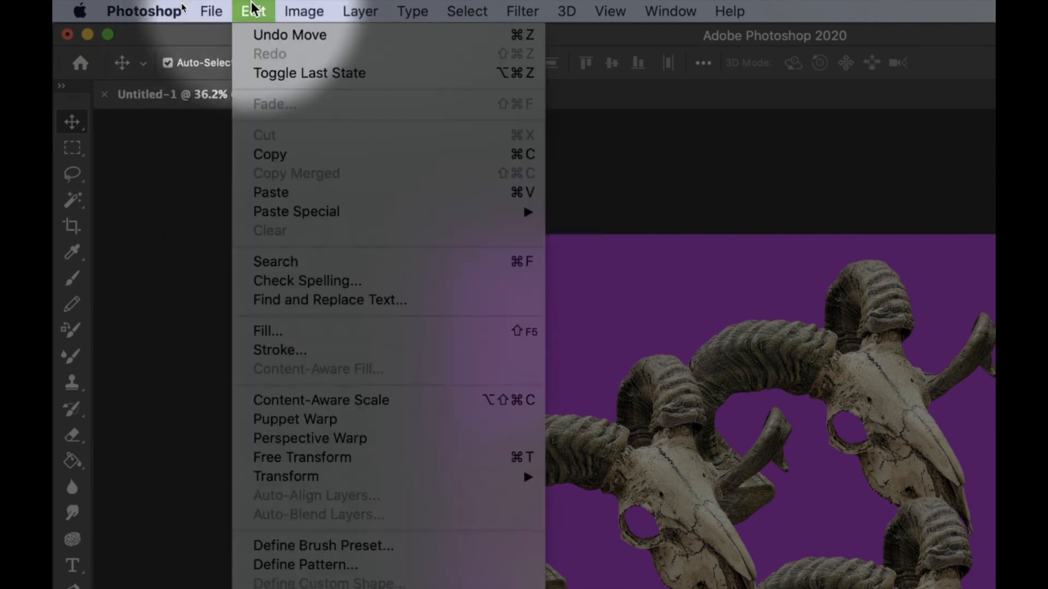
pyautogui.click(314, 195)
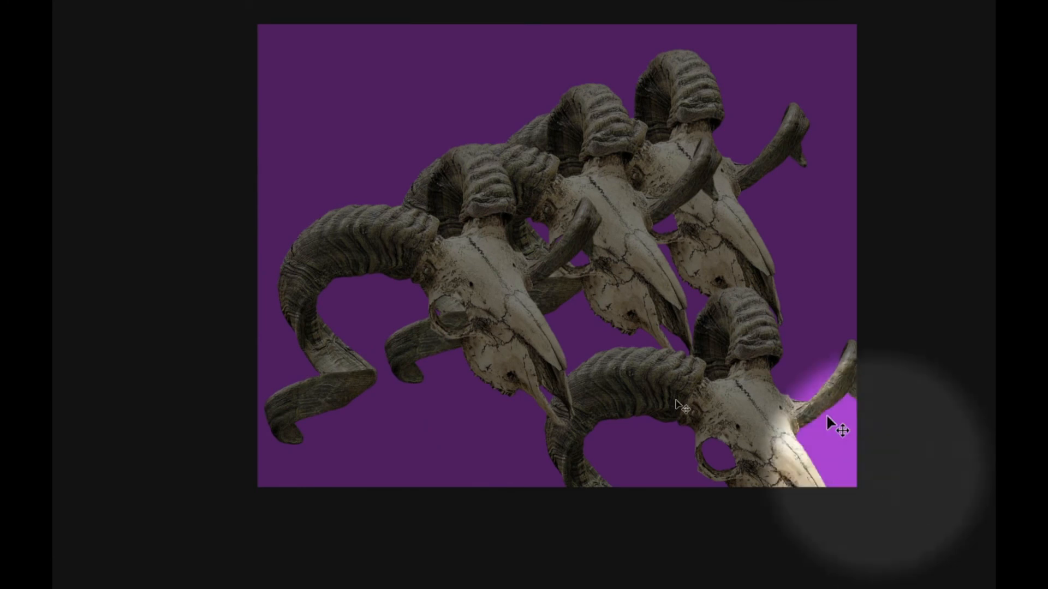
pyautogui.moveTo(816, 453); pyautogui.dragTo(705, 355)
pyautogui.moveTo(515, 144)
pyautogui.mouseDown()
pyautogui.moveTo(433, 116)
pyautogui.moveTo(483, 119)
pyautogui.moveTo(505, 133)
pyautogui.mouseUp()
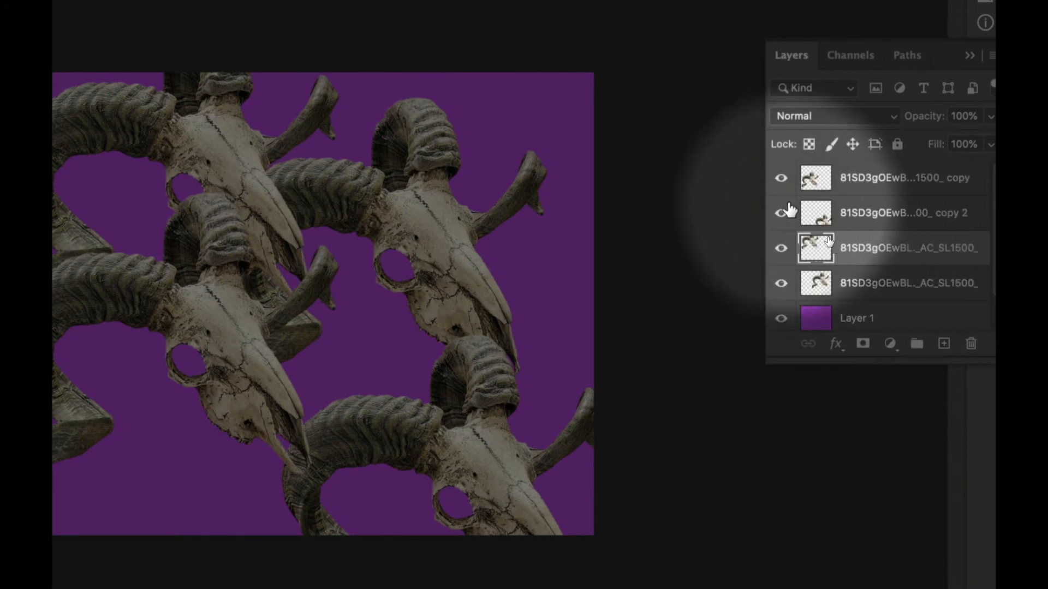
# - Hide the three skull layers beneath the top skull copy, and show them again
pyautogui.moveTo(789, 221); pyautogui.dragTo(780, 285)
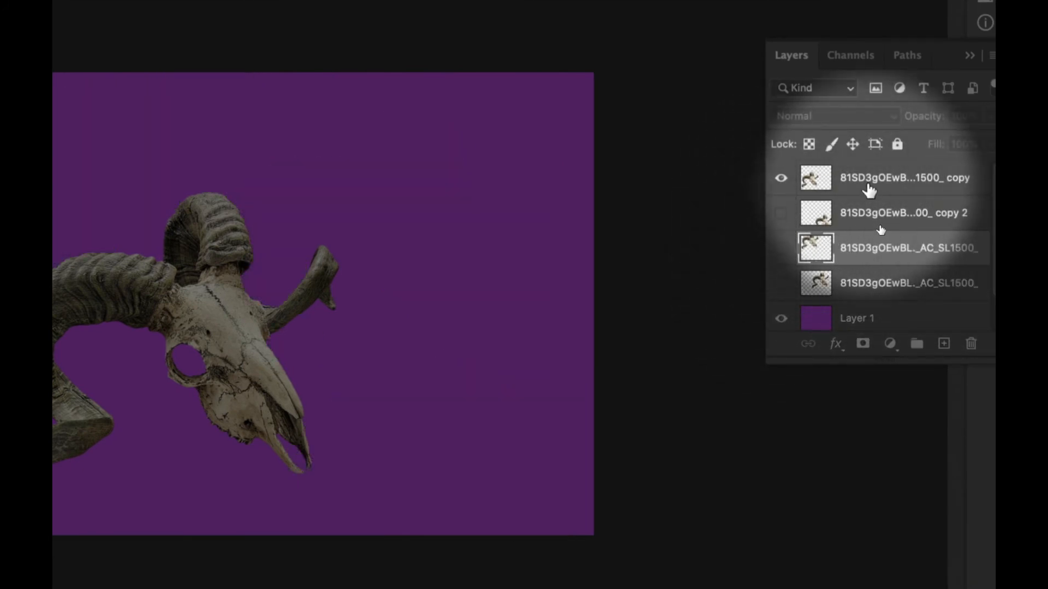
pyautogui.click(781, 212)
pyautogui.click(780, 248)
pyautogui.click(781, 283)
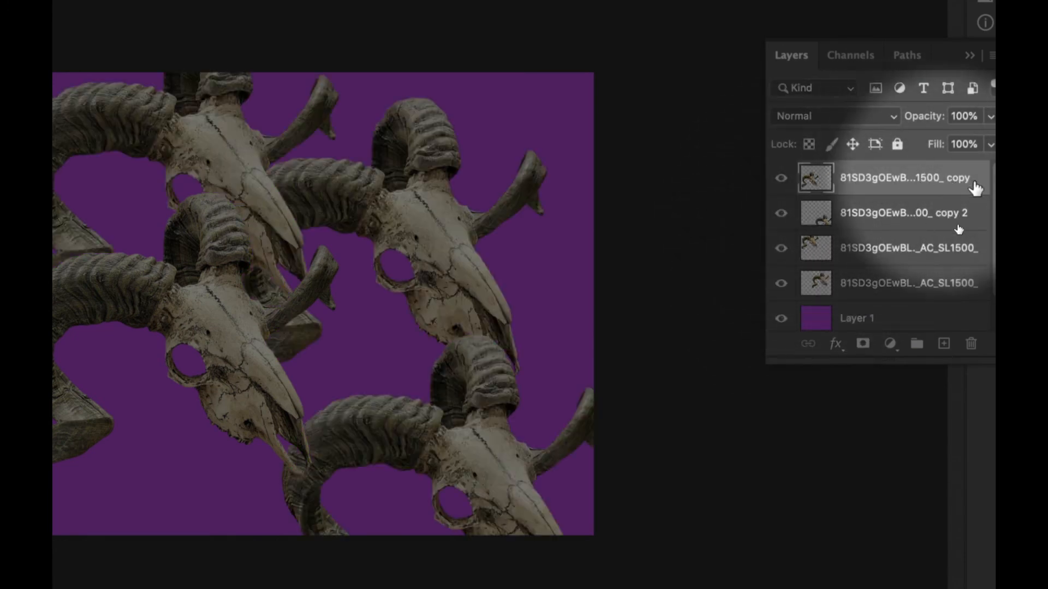
# - Fully lock the copy 2 skull layer and the two skull layers directly below it
pyautogui.click(931, 215)
pyautogui.click(875, 144)
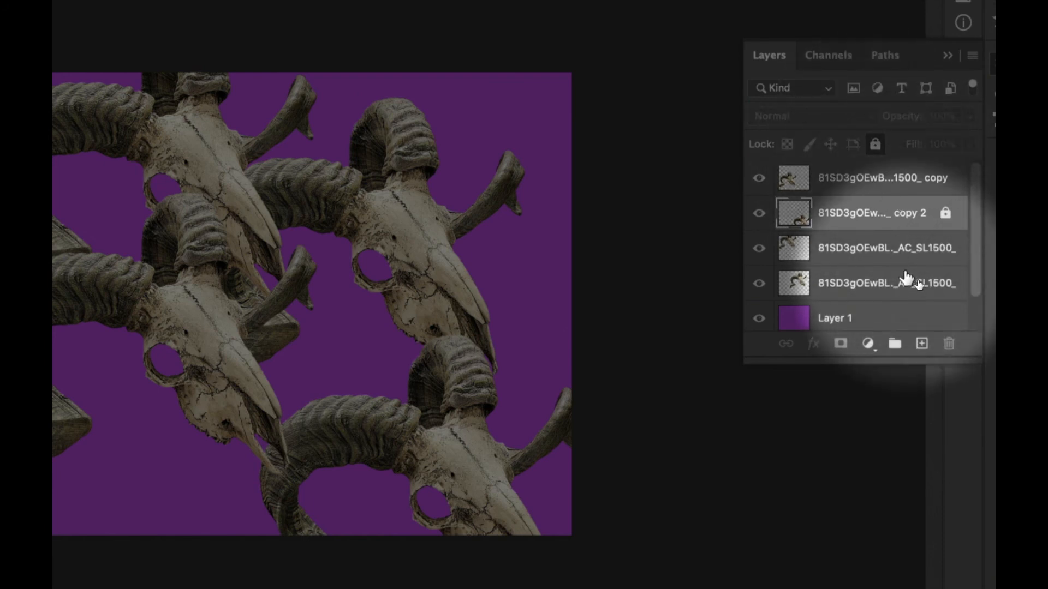
pyautogui.click(902, 250)
pyautogui.click(875, 144)
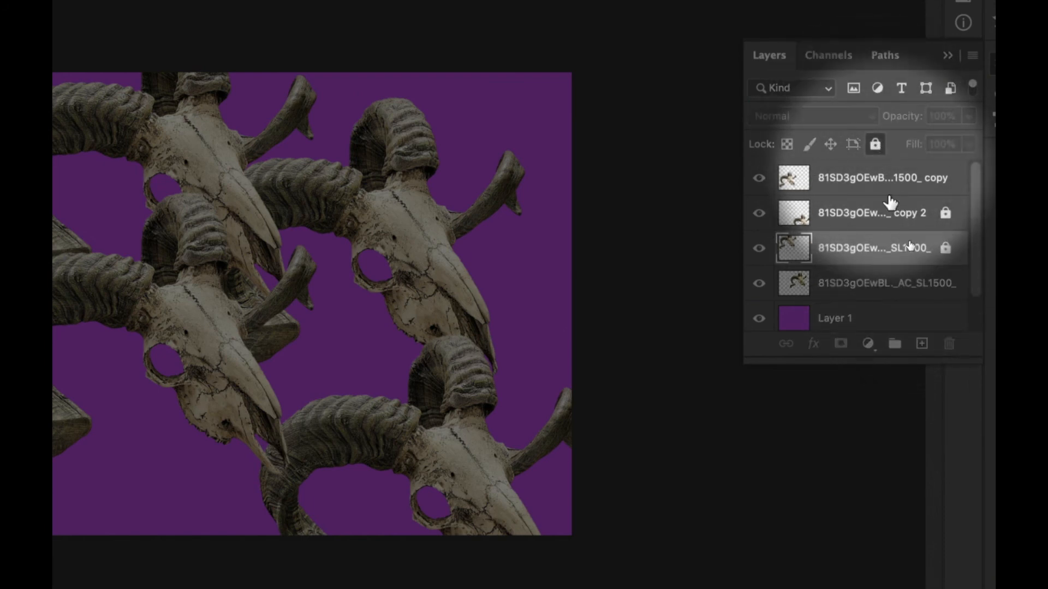
pyautogui.click(896, 285)
pyautogui.click(875, 144)
# - Try to move the locked upper-right skull, undo the purple background's displacement, and unlock the three skull layers
pyautogui.moveTo(447, 288); pyautogui.dragTo(490, 332)
pyautogui.moveTo(423, 251); pyautogui.dragTo(532, 314)
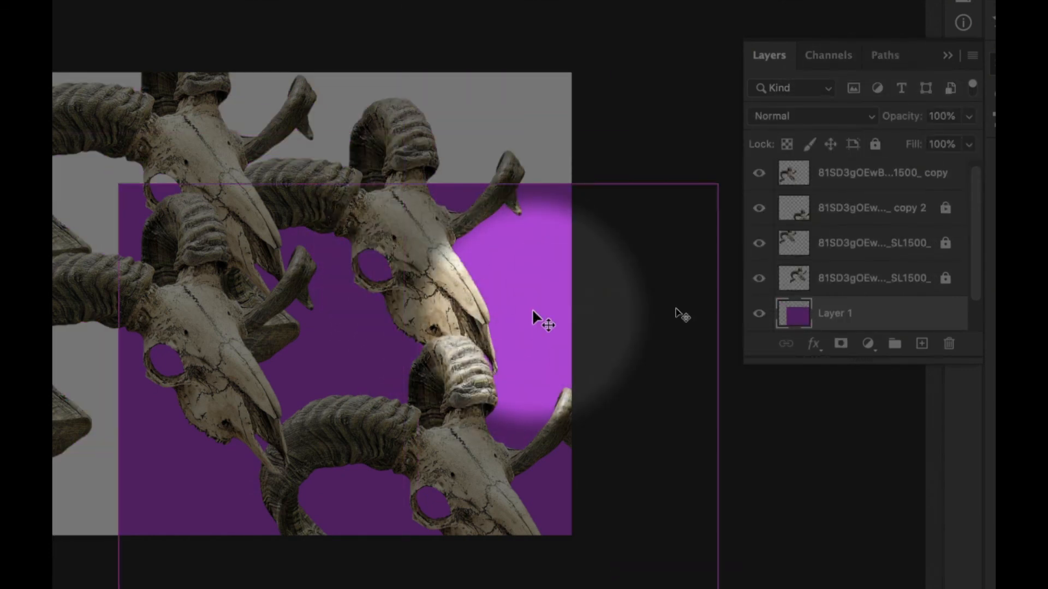
pyautogui.hotkey('ctrl', 'z')
pyautogui.hotkey('ctrl', 'z')
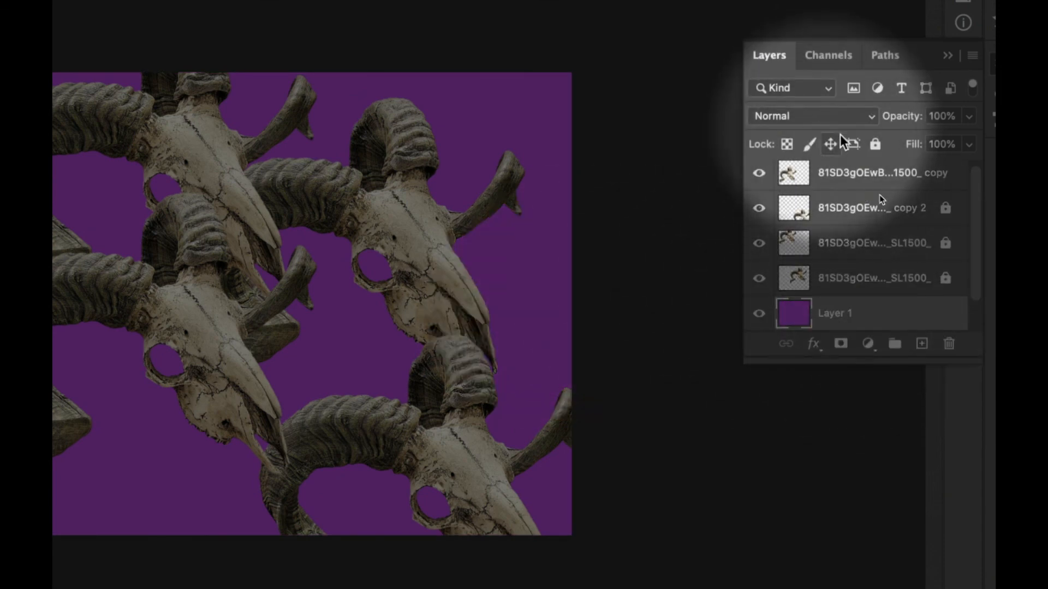
pyautogui.click(875, 144)
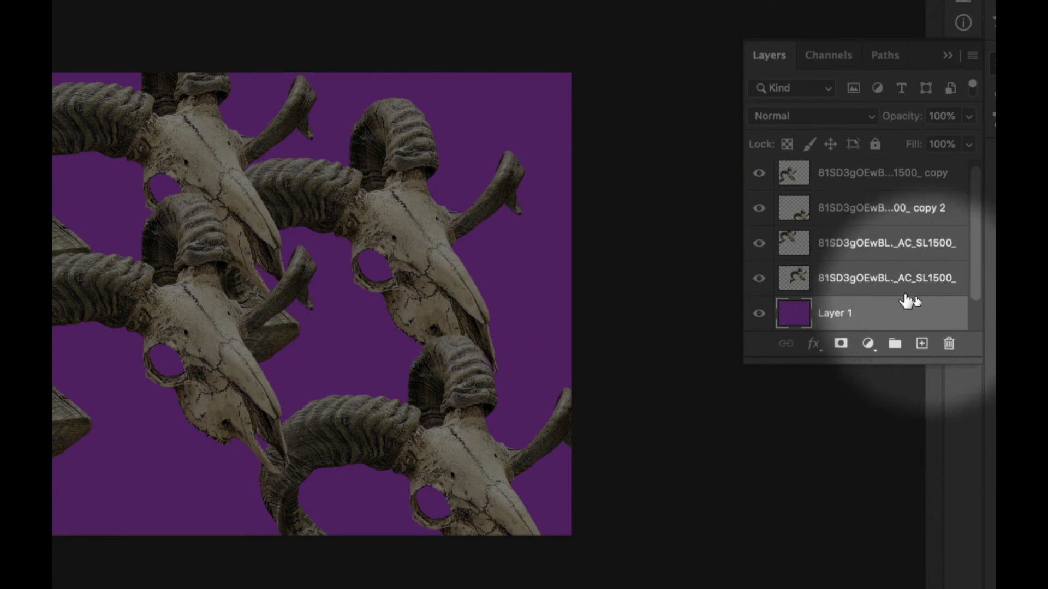
# - Fully lock the purple Layer 1, the two skull layers above it, and the copy 2 skull layer
pyautogui.click(875, 146)
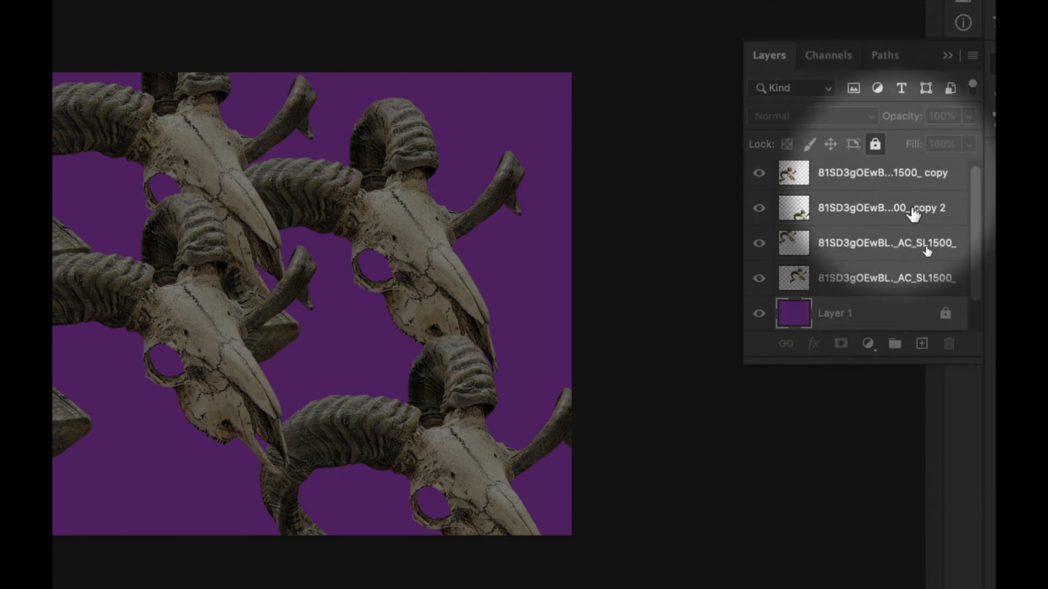
pyautogui.click(899, 280)
pyautogui.click(875, 144)
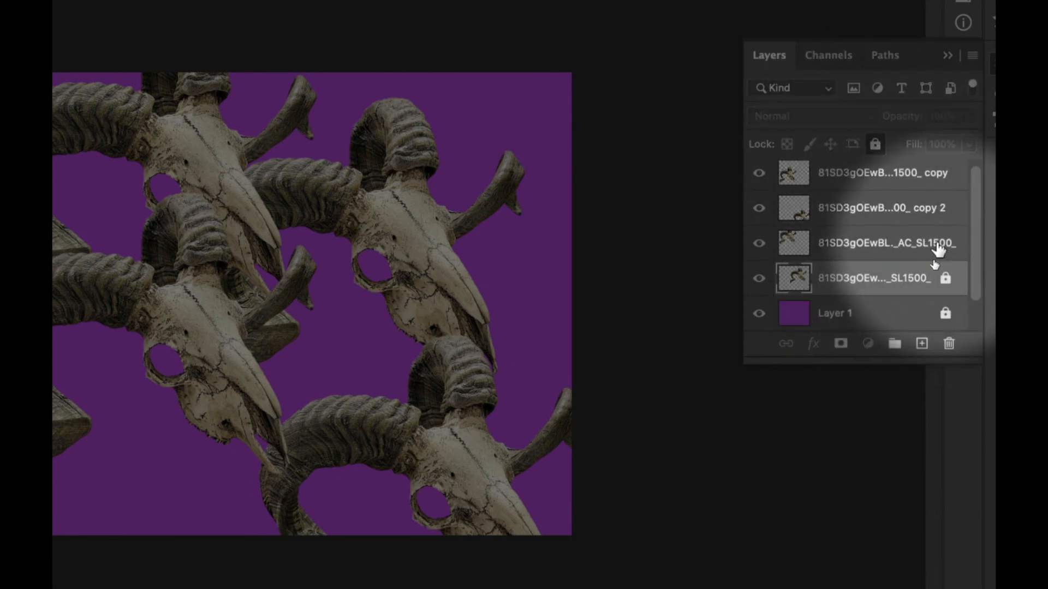
pyautogui.click(895, 242)
pyautogui.click(874, 144)
pyautogui.click(873, 213)
pyautogui.click(874, 144)
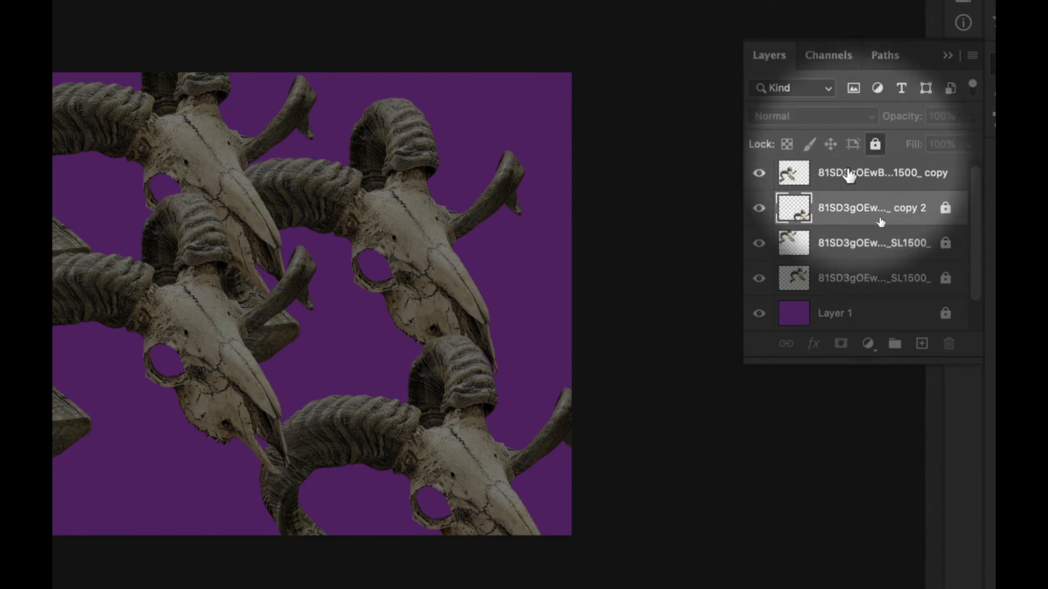
# - Move the unlocked top skull copy from the canvas's left side to the right, overlapping the upper-right and lower-right skulls
pyautogui.click(843, 175)
pyautogui.moveTo(243, 212); pyautogui.dragTo(267, 327)
pyautogui.moveTo(209, 352); pyautogui.dragTo(419, 360)
# - Unlock the copy 2 and upper-left skull layers, and move the upper-left skull rightward to overlap the upper-right skull
pyautogui.click(946, 214)
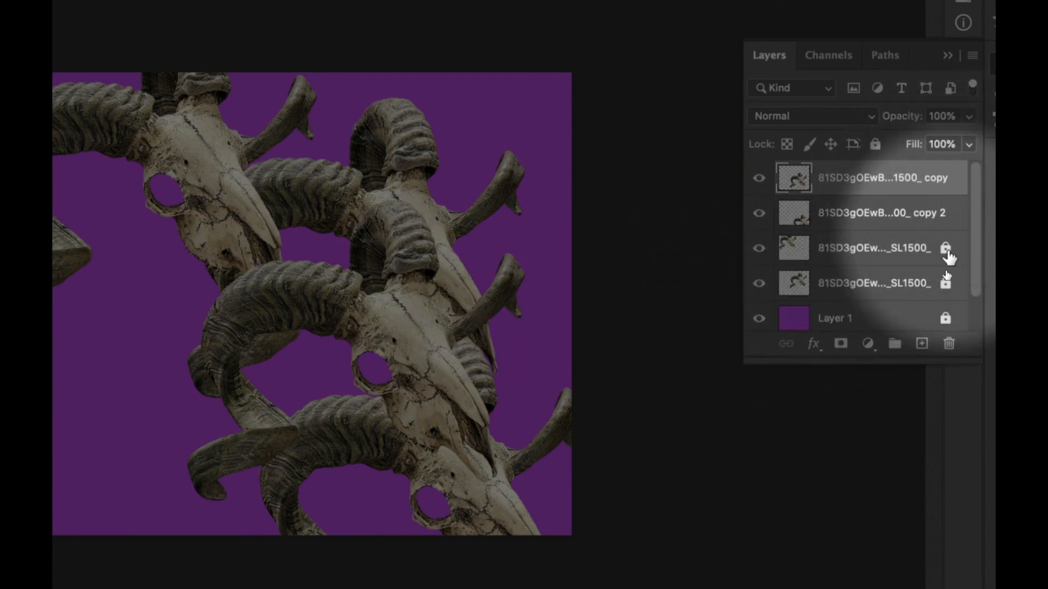
pyautogui.click(945, 248)
pyautogui.moveTo(404, 340); pyautogui.dragTo(243, 339)
pyautogui.moveTo(334, 314); pyautogui.dragTo(245, 205)
pyautogui.moveTo(164, 155); pyautogui.dragTo(321, 191)
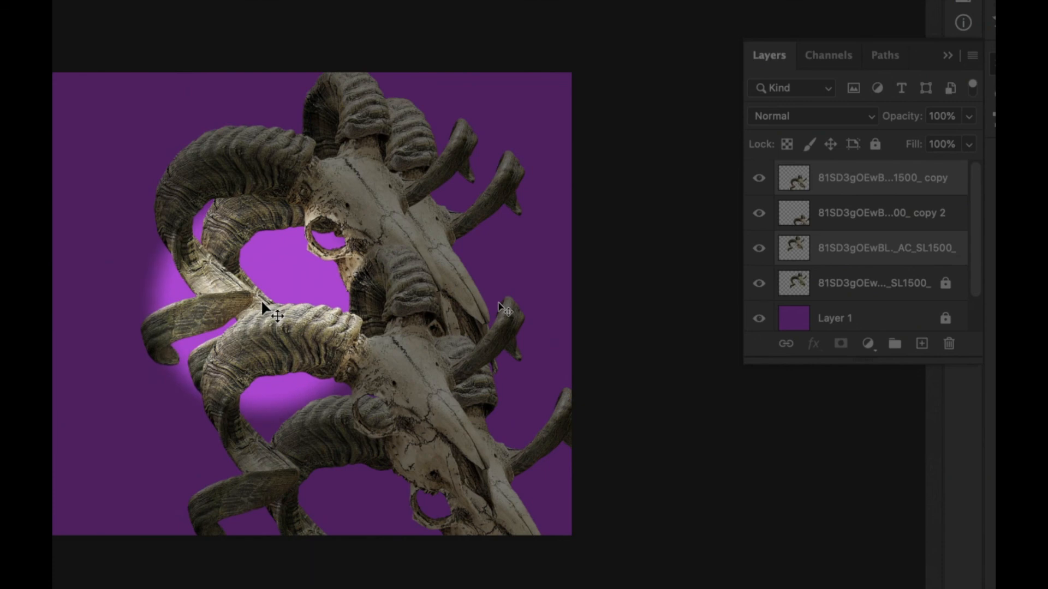
pyautogui.moveTo(260, 304); pyautogui.dragTo(385, 229)
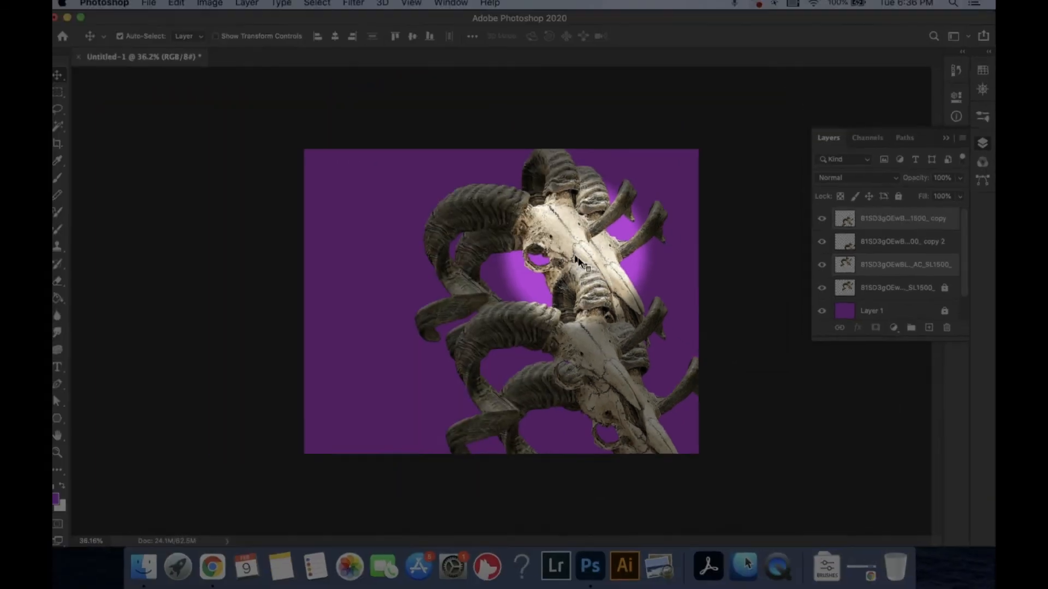